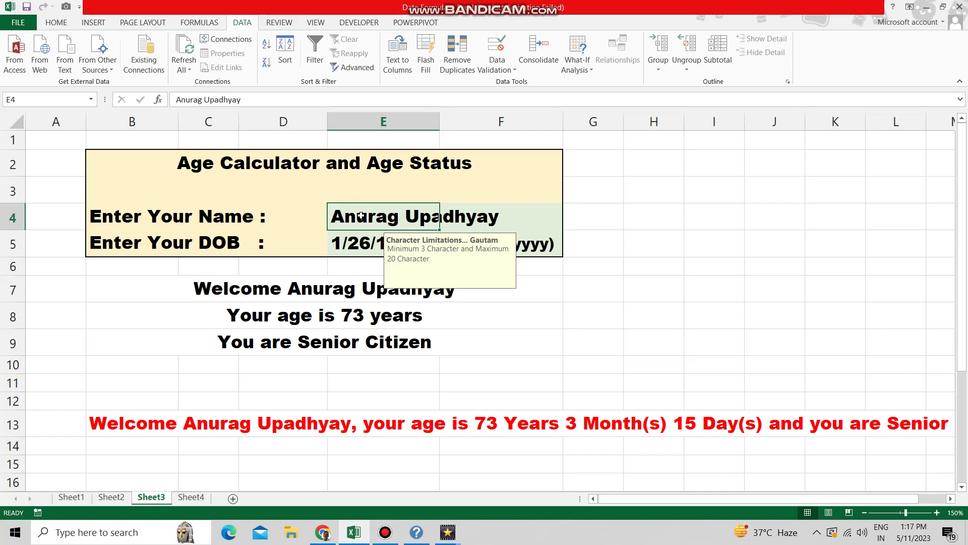
# Enter a new person's name in E4 and test birth dates 06/25/1985 and 09/23/2014 in E5.
pyautogui.write('Umesh')
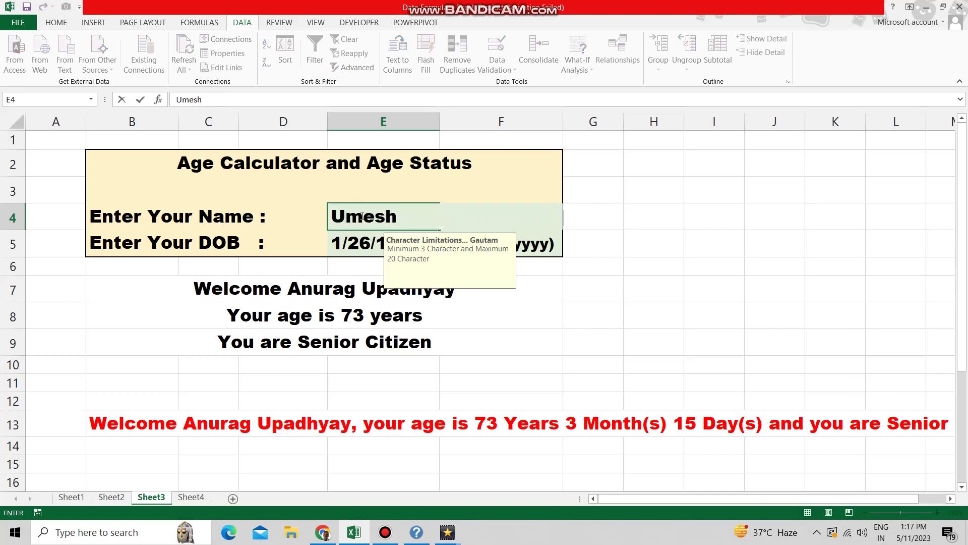
pyautogui.write(' Yadav')
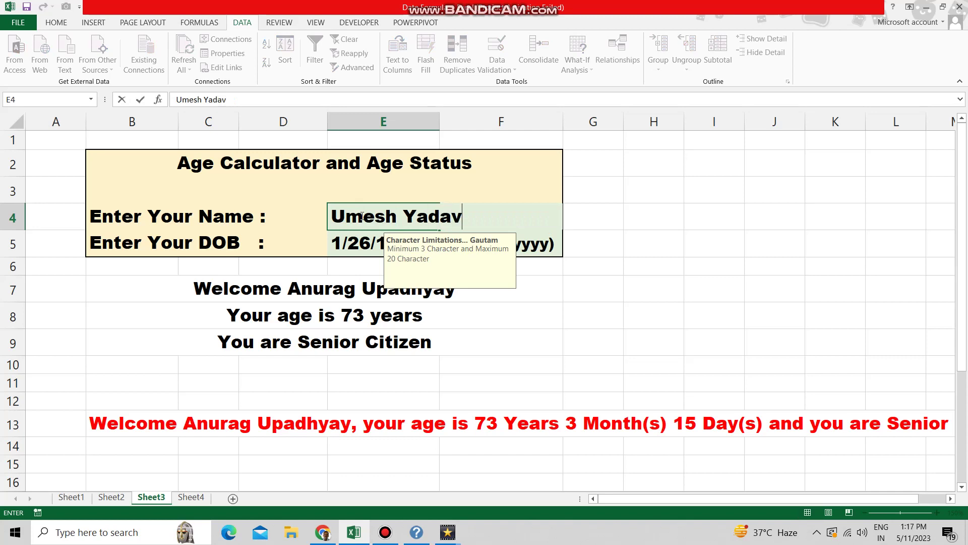
pyautogui.press('Return')
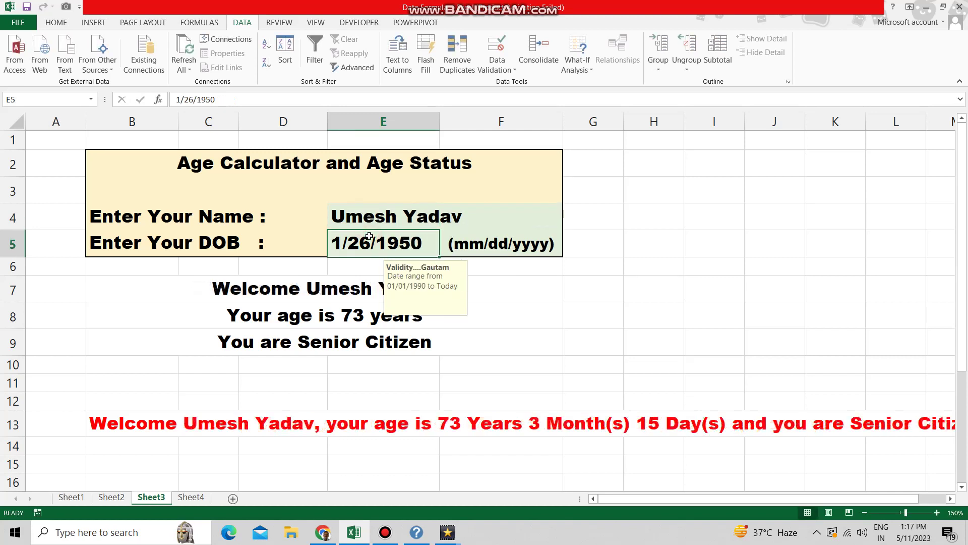
pyautogui.write('06/')
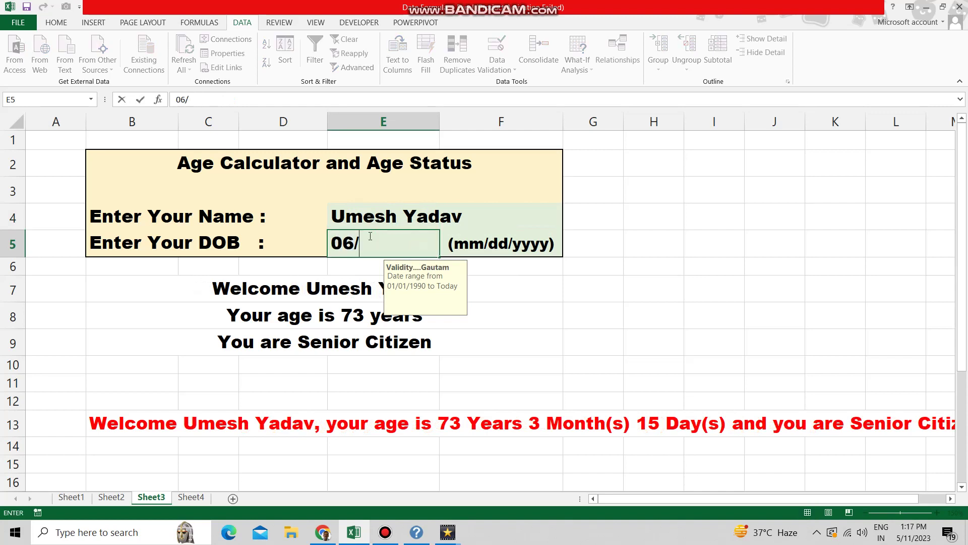
pyautogui.write('25/1985')
pyautogui.press('Return')
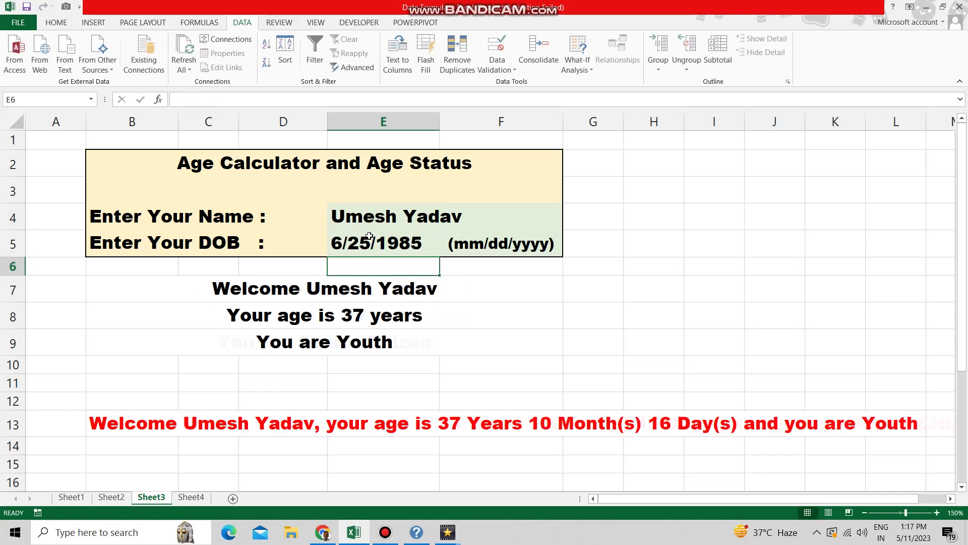
pyautogui.press('Up')
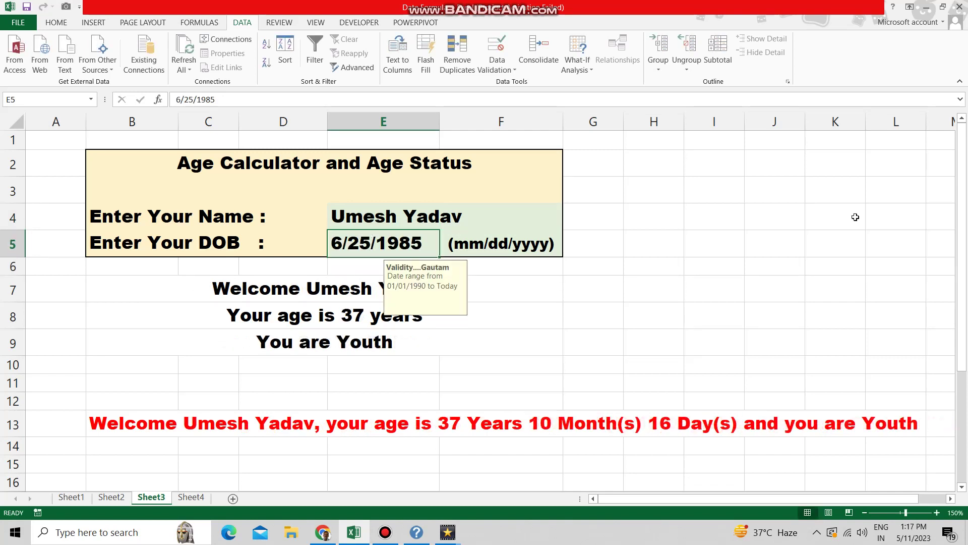
pyautogui.write('09/23/2014')
pyautogui.press('Return')
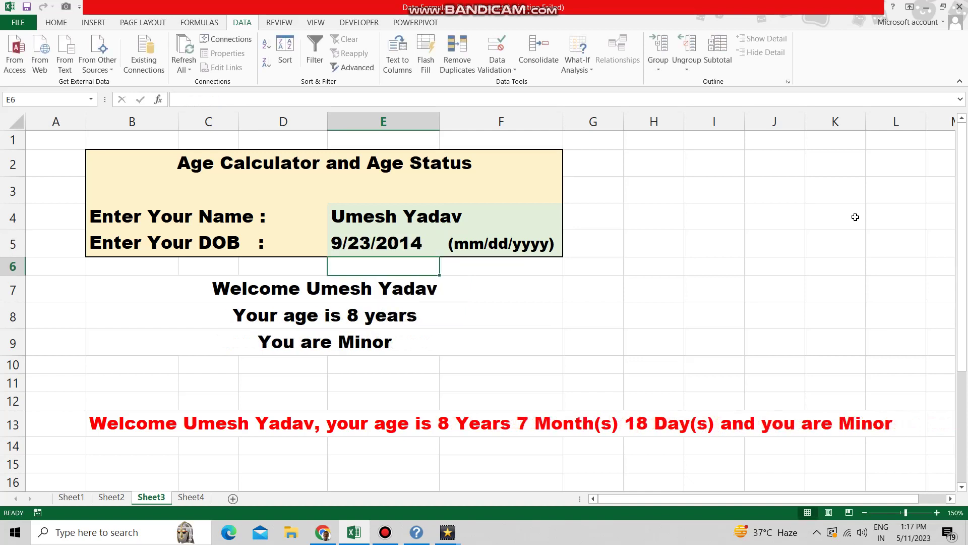
# Submit 01/01/1890 in E5 to trigger the validation error, cancel it, and begin a DATEDIF formula.
pyautogui.press('Up')
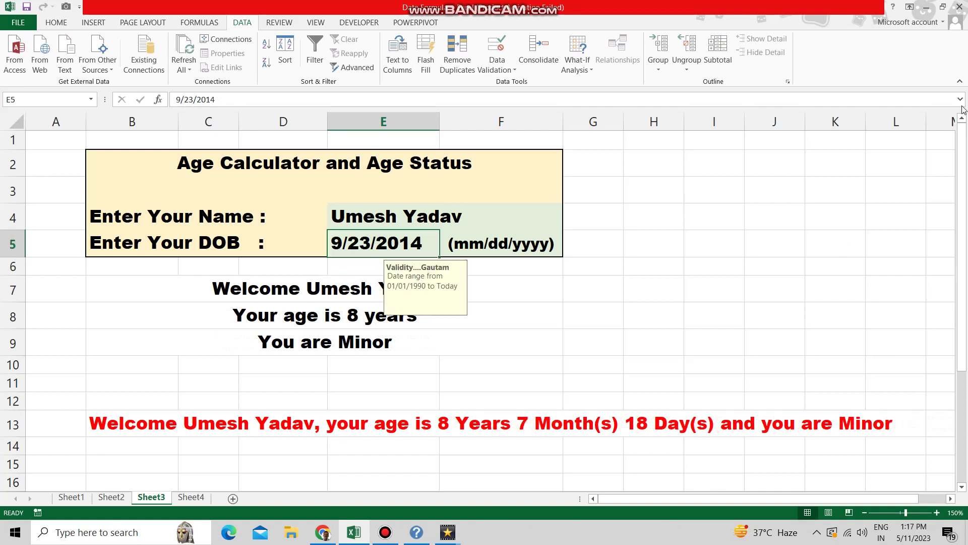
pyautogui.write('01/01/1890')
pyautogui.press('Return')
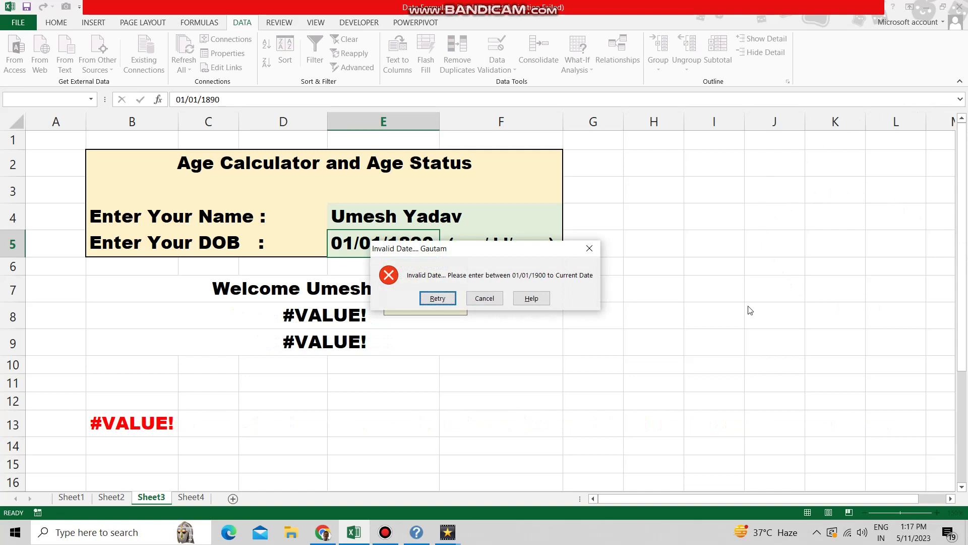
pyautogui.click(485, 298)
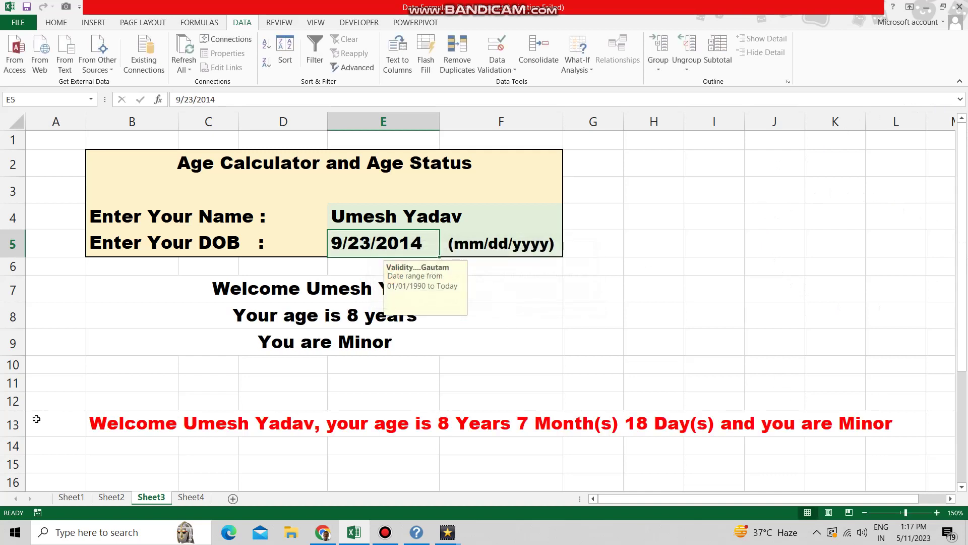
pyautogui.write('=datedif(')
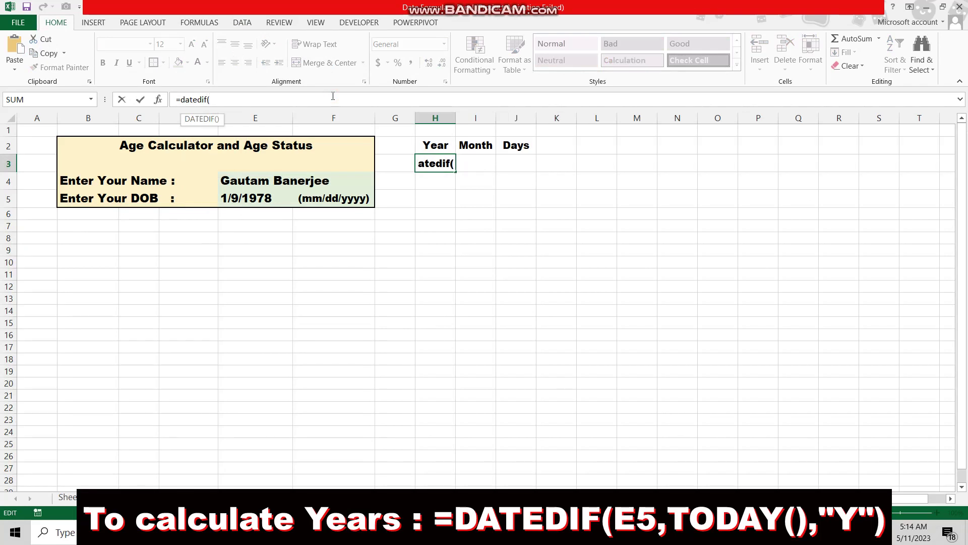
pyautogui.write('E5,')
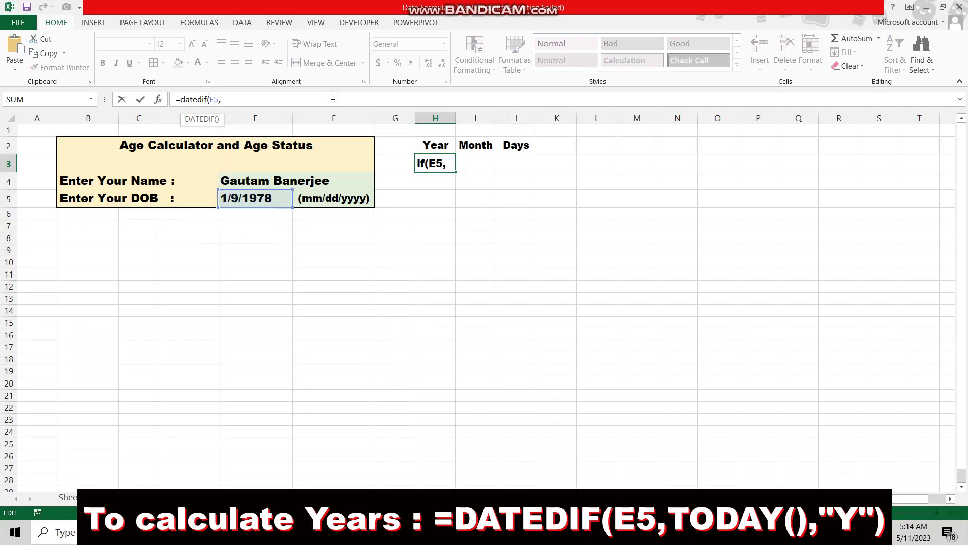
pyautogui.write('today')
# Enter =DATEDIF(E5,TODAY(),"Y") in H3, showing 45, and the "M" months version in I3.
pyautogui.press('Tab')
pyautogui.write('),"Y")')
pyautogui.press('Return')
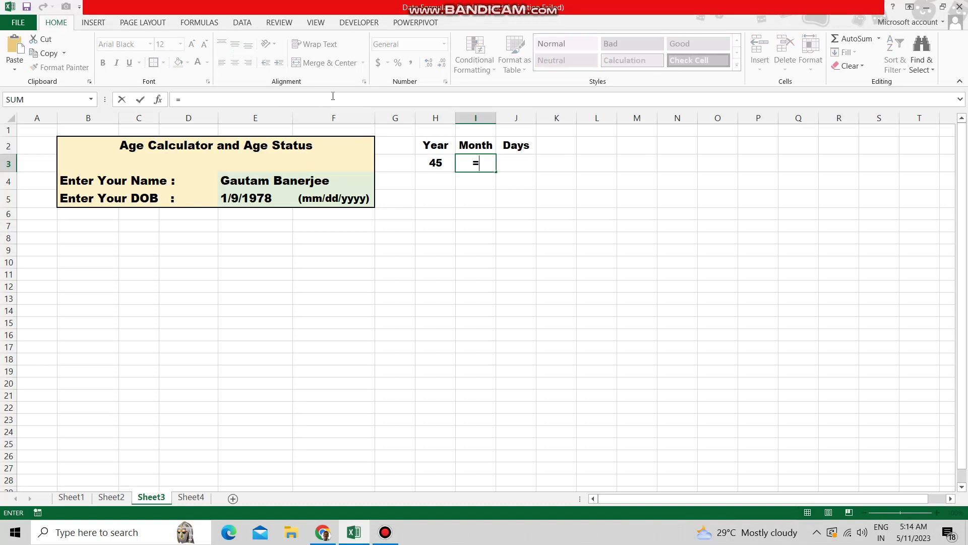
pyautogui.write('datedif(E5,Today(),"M")')
pyautogui.press('Return')
# Change I3's DATEDIF unit to "YM" so it shows 4, then type the "D" days DATEDIF in J3.
pyautogui.click(463, 162)
pyautogui.click(263, 99)
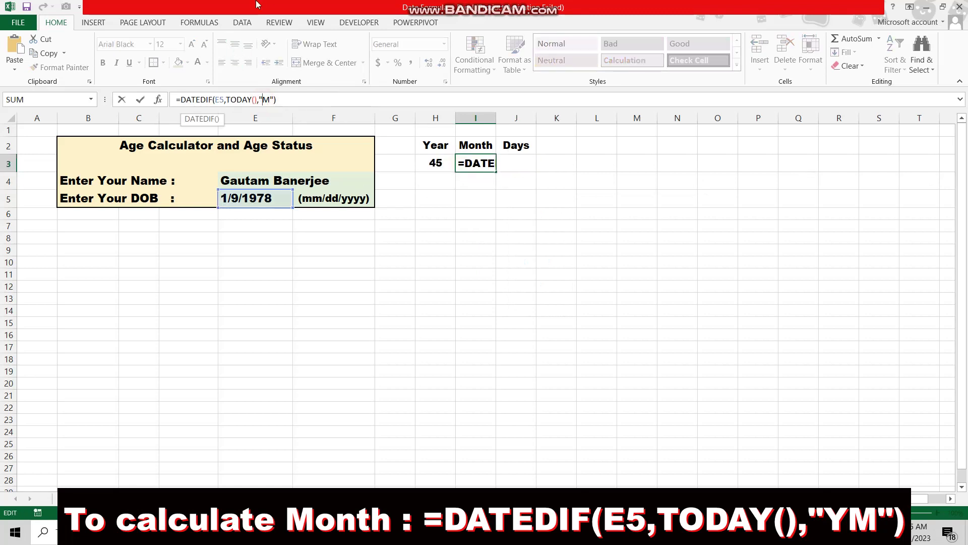
pyautogui.write('Y')
pyautogui.press('Return')
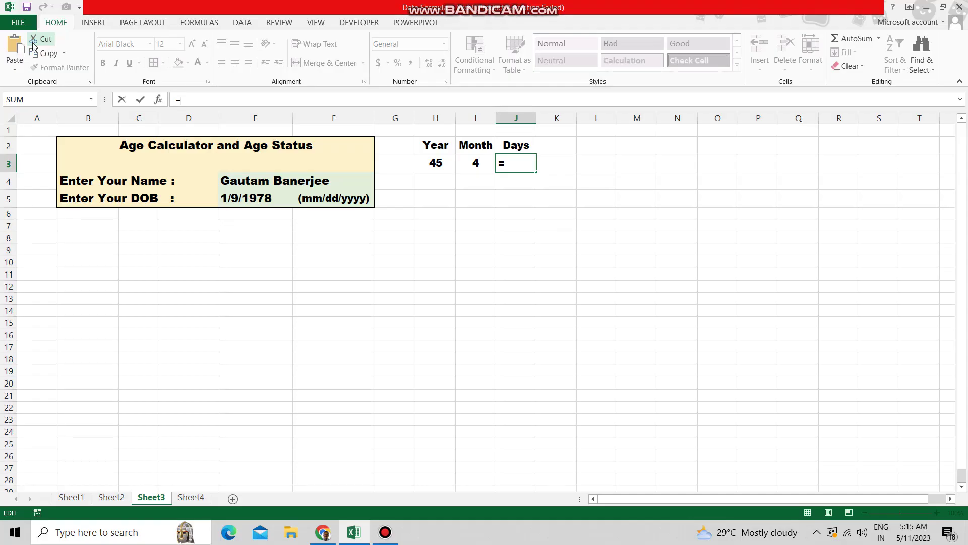
pyautogui.write('datedif(E5,today(),"D")')
# Enter the days formula in J3 and change its unit to "MD", showing 2 days.
pyautogui.press('Return')
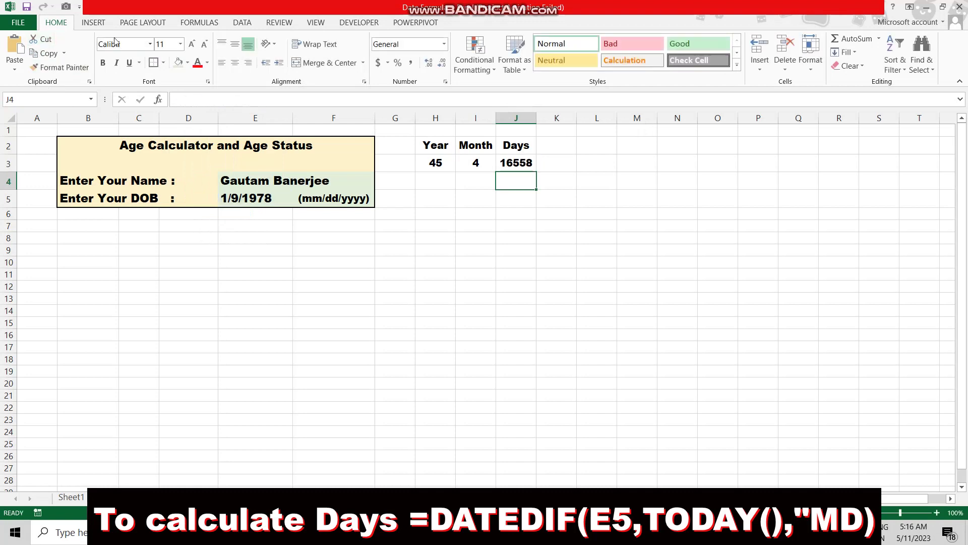
pyautogui.click(509, 166)
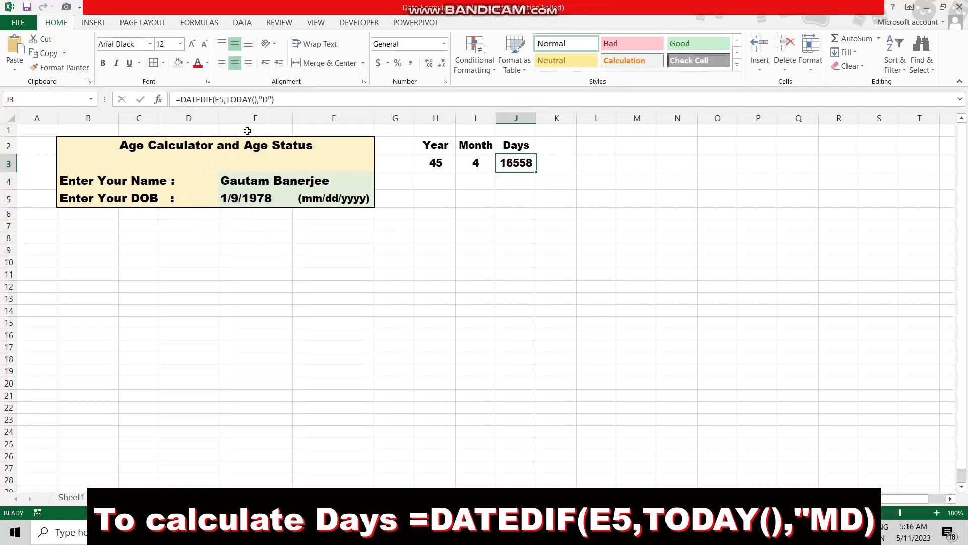
pyautogui.click(264, 99)
pyautogui.write('M')
pyautogui.press('Return')
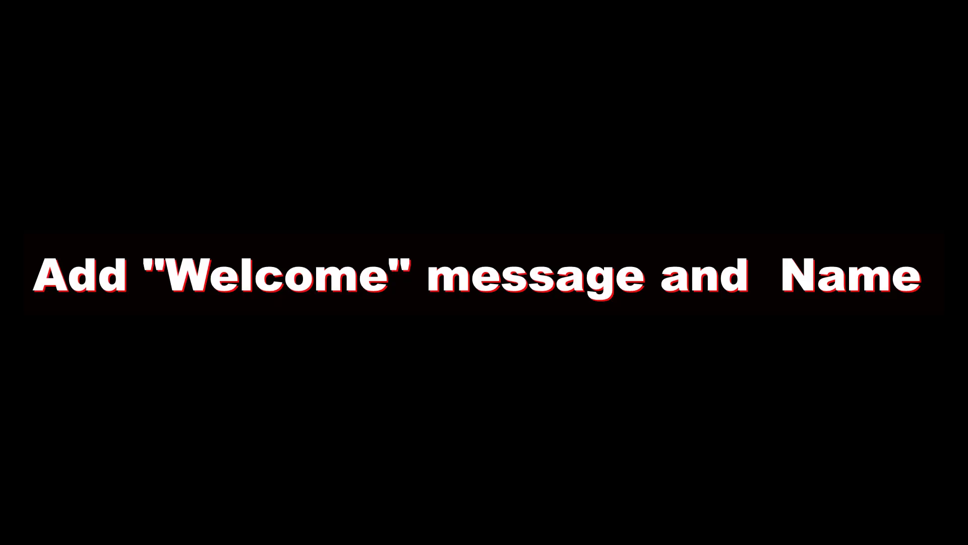
# Enter ="Welcome "&E4 in B7, adding the missing space after Welcome.
pyautogui.write('"Welcome"')
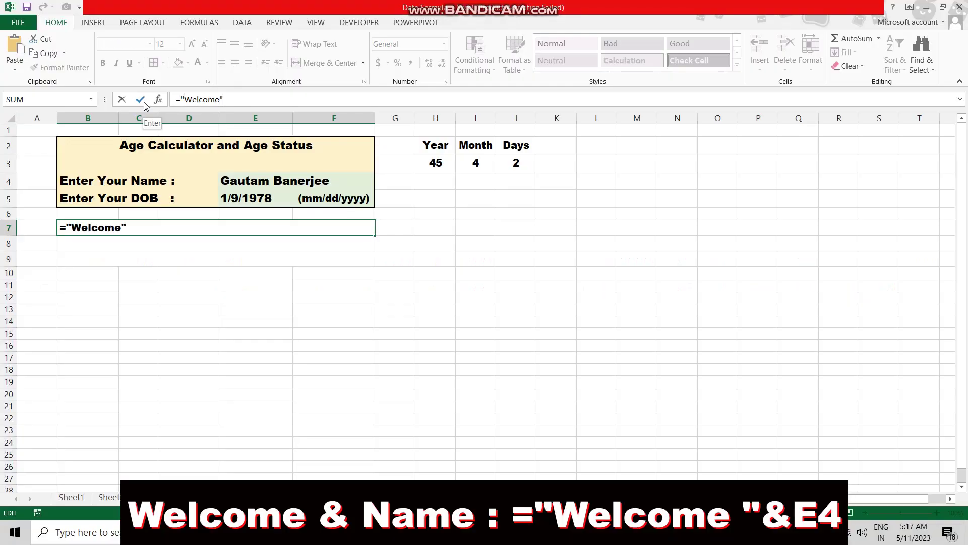
pyautogui.write('&E4')
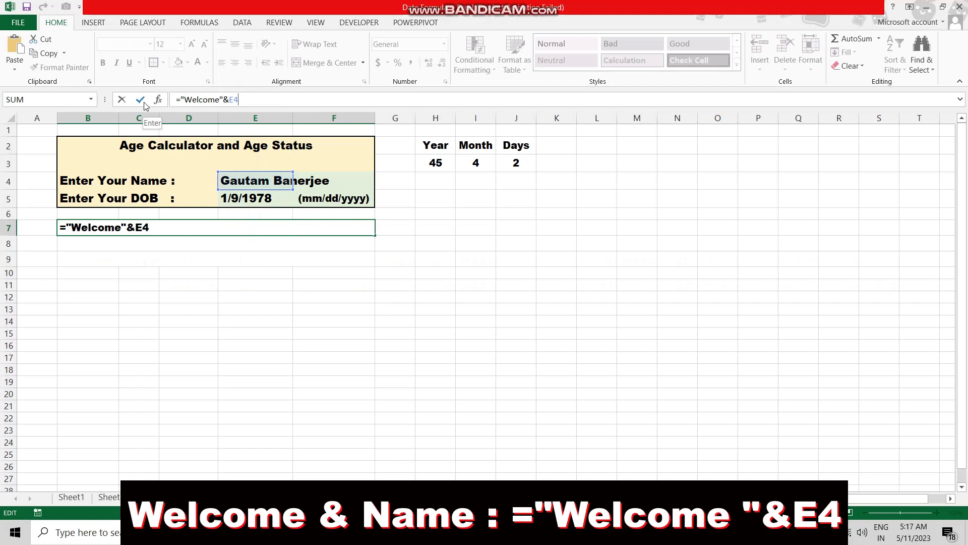
pyautogui.press('Return')
pyautogui.click(180, 232)
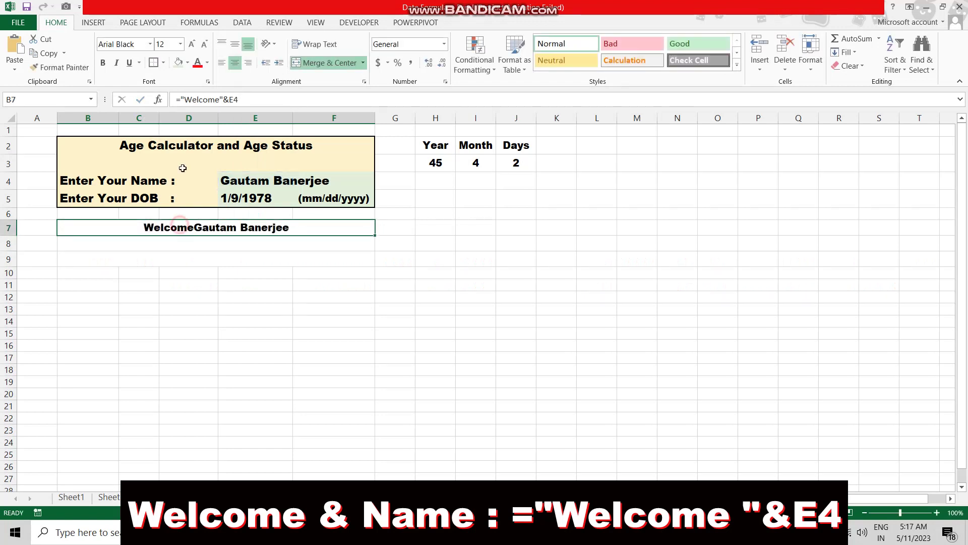
pyautogui.click(221, 100)
pyautogui.press('Return')
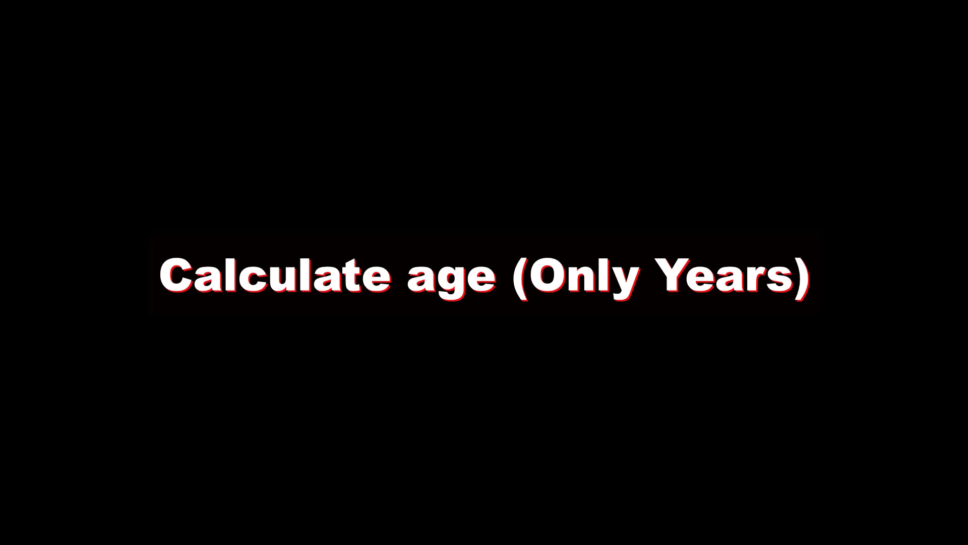
# Enter ="Your age is "&DATEDIF(E5,TODAY(),"Y") in B8, displaying Your age is 45.
pyautogui.write('=')
pyautogui.write('"Your age is "&Datedif(E5,Today(),')
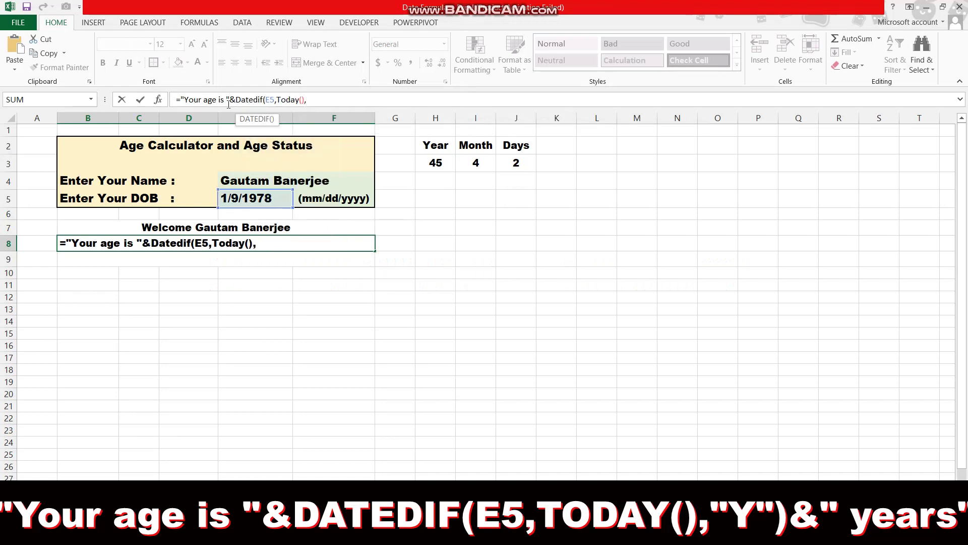
pyautogui.write('"Y")')
pyautogui.press('Return')
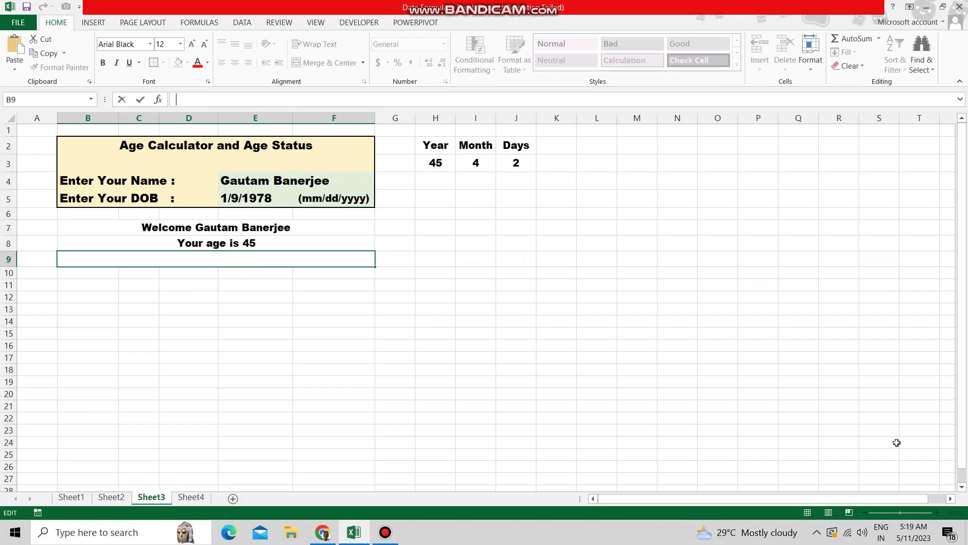
# Enter ="You are "& a nested IF on H3 (18, 45, 60) returning Minor, Youth, Middle Age, Senior Citizen.
pyautogui.write('="You are "&')
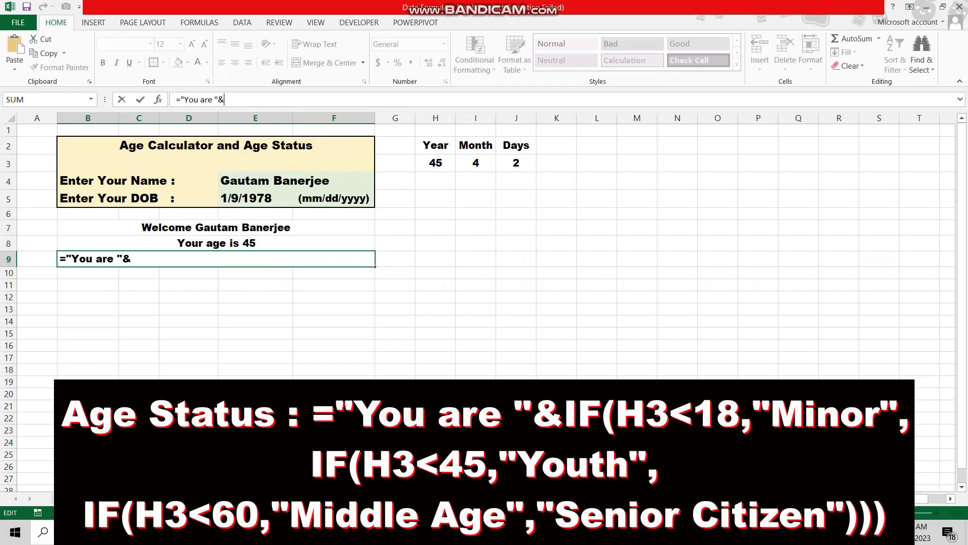
pyautogui.write('if')
pyautogui.press('Tab')
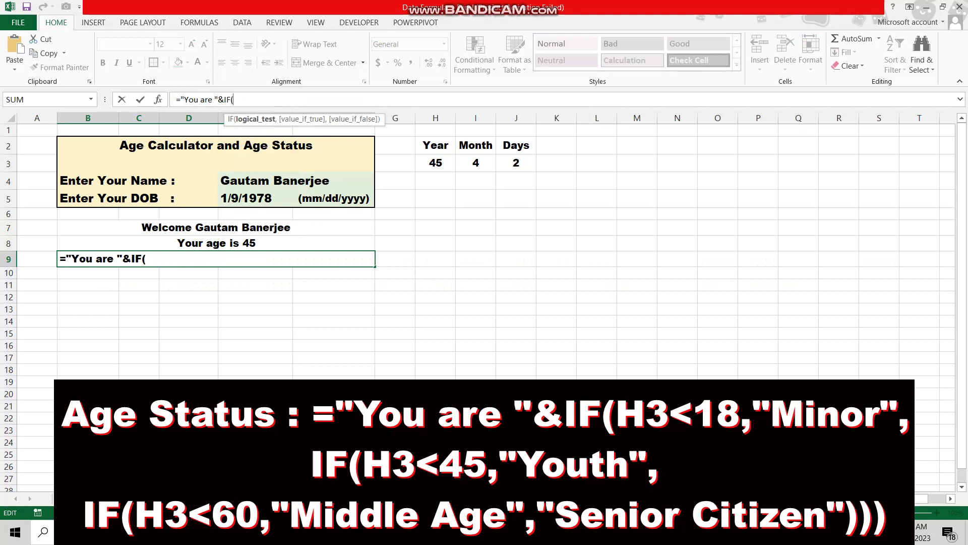
pyautogui.write('H3<18,"Minor",')
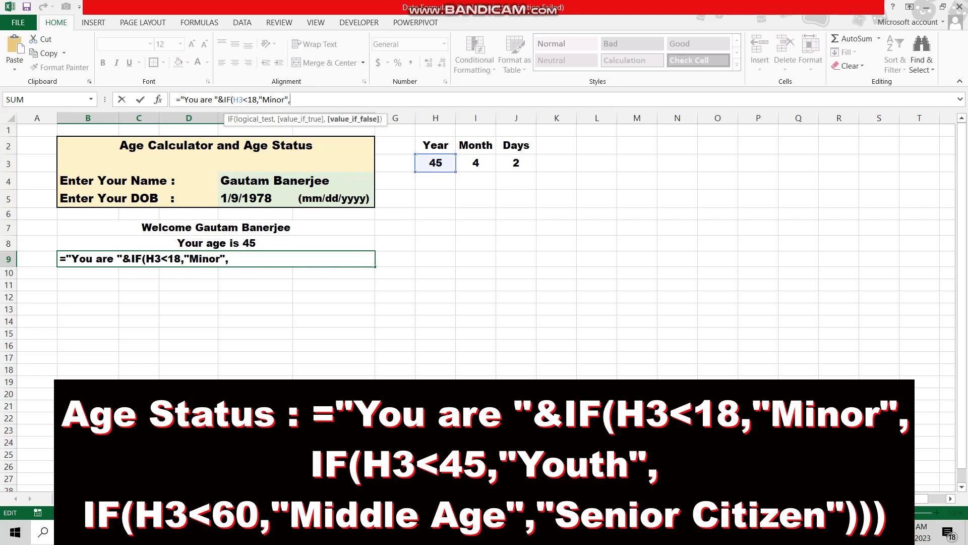
pyautogui.write('if(H3<45,"Youth",if(h3<60,"')
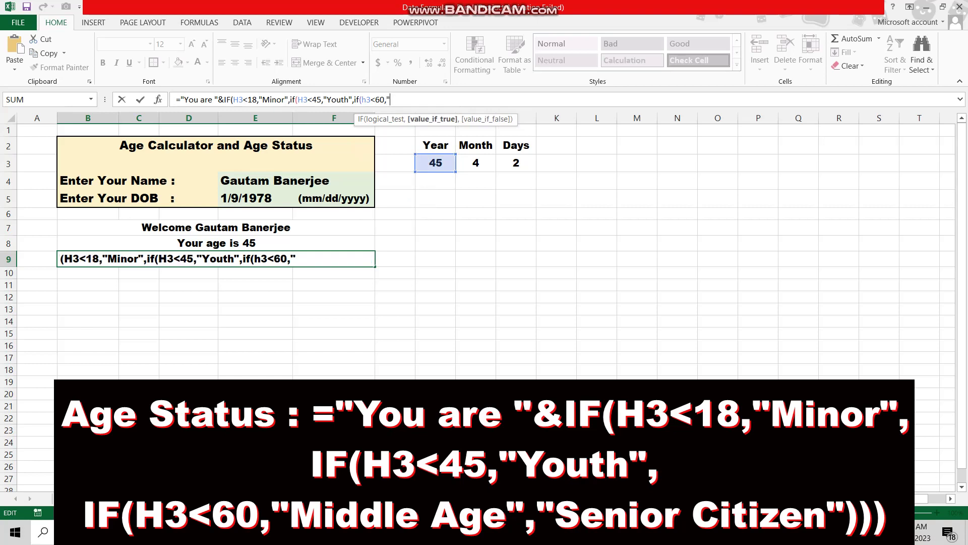
pyautogui.write('Middle Age","Senior Citizen_')
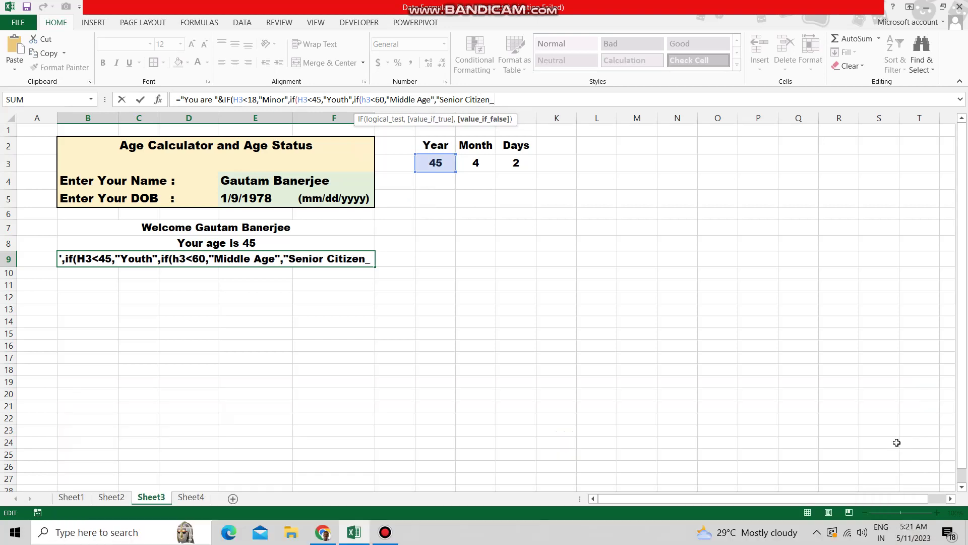
pyautogui.press('BackSpace')
pyautogui.write('"')
pyautogui.write(')))')
pyautogui.press('Return')
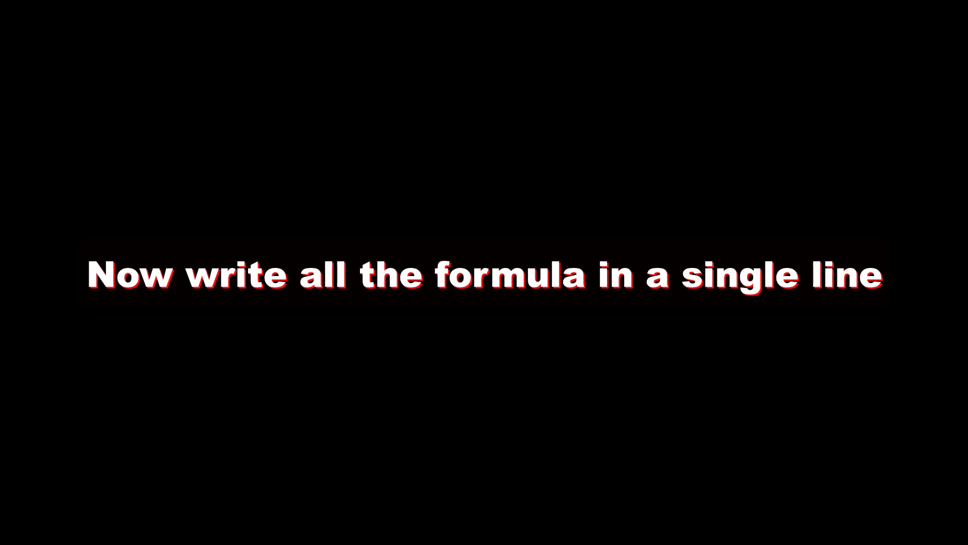
# In B13, concatenate "Welcome ", E4, and DATEDIF Y, YM, MD parts into Years, Month(s), Day(s).
pyautogui.write('"Welcome "&')
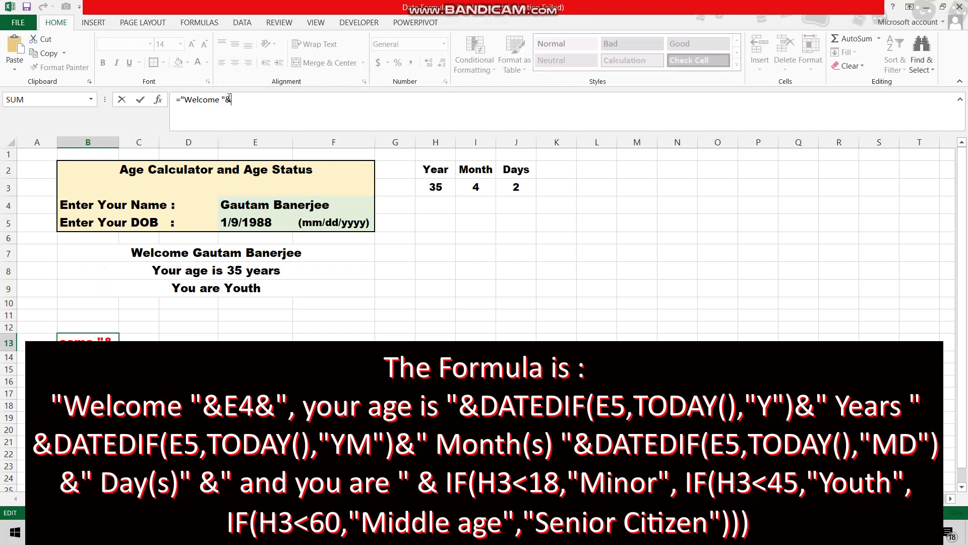
pyautogui.write('E4&')
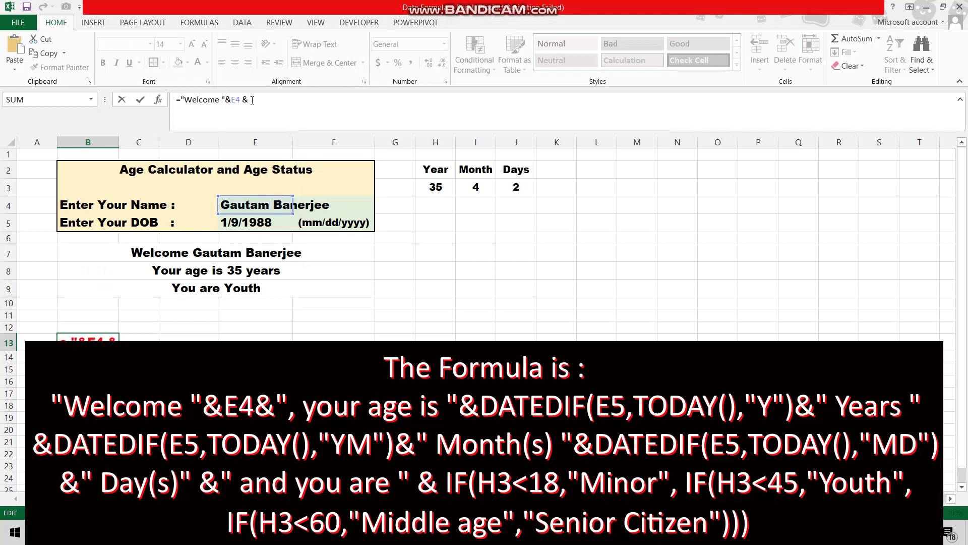
pyautogui.write('datedif(')
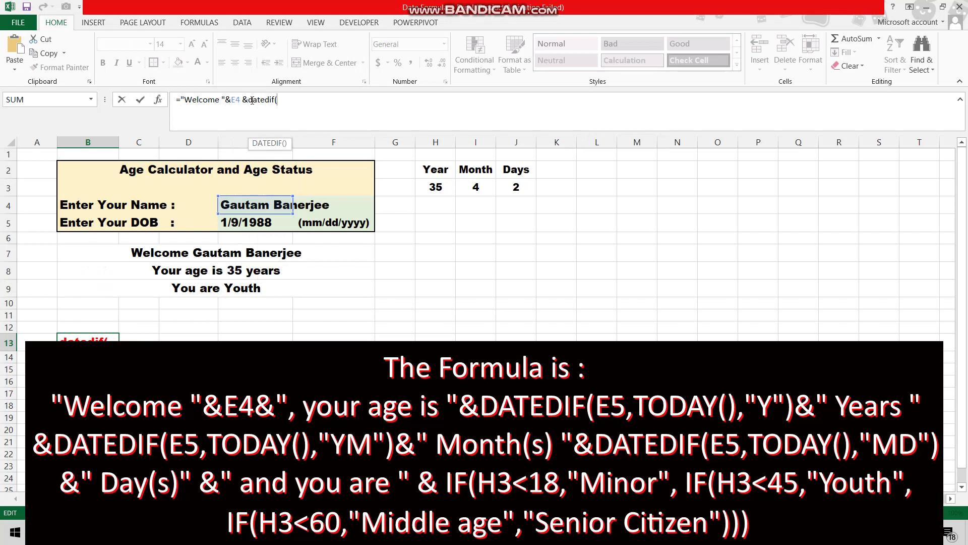
pyautogui.write('E5')
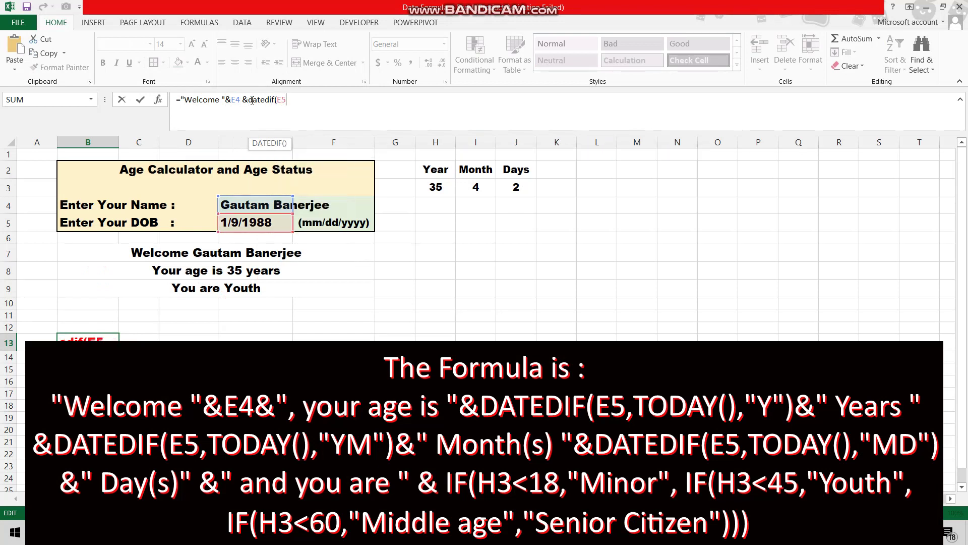
pyautogui.write(',today')
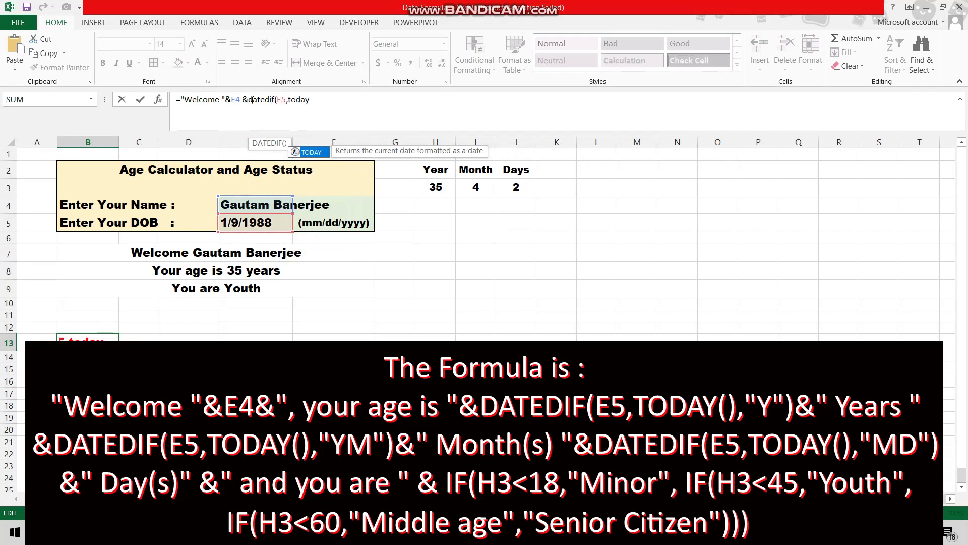
pyautogui.write('(),')
pyautogui.write('"Y")&')
pyautogui.write('"Years"')
pyautogui.write('yo')
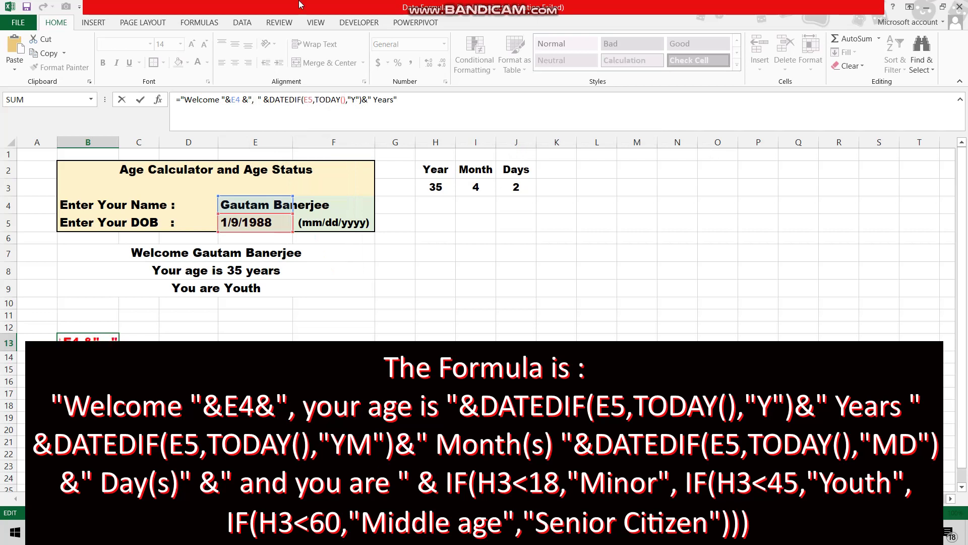
pyautogui.write('r age is')
pyautogui.click(447, 99)
pyautogui.write('& datedif(E5,Today(),')
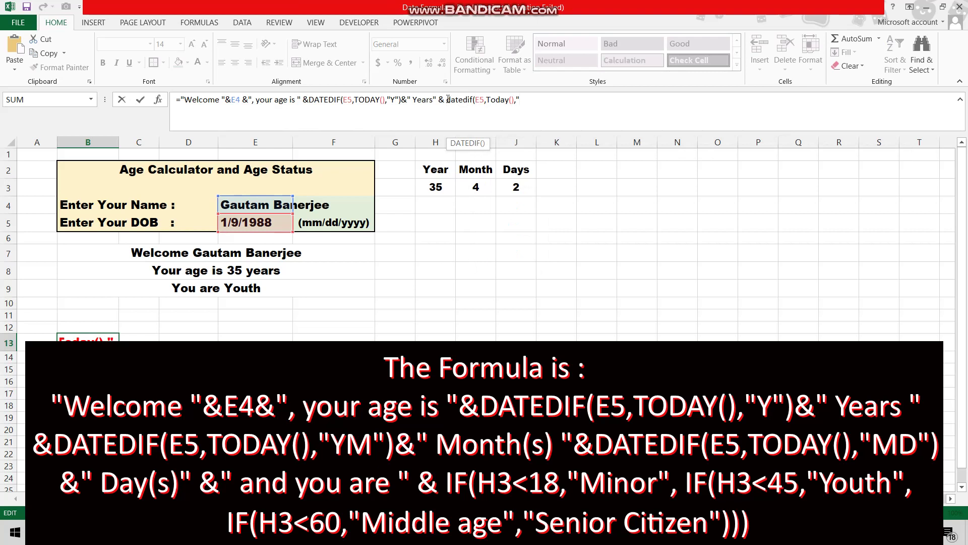
pyautogui.write('YM"')
pyautogui.write(' &')
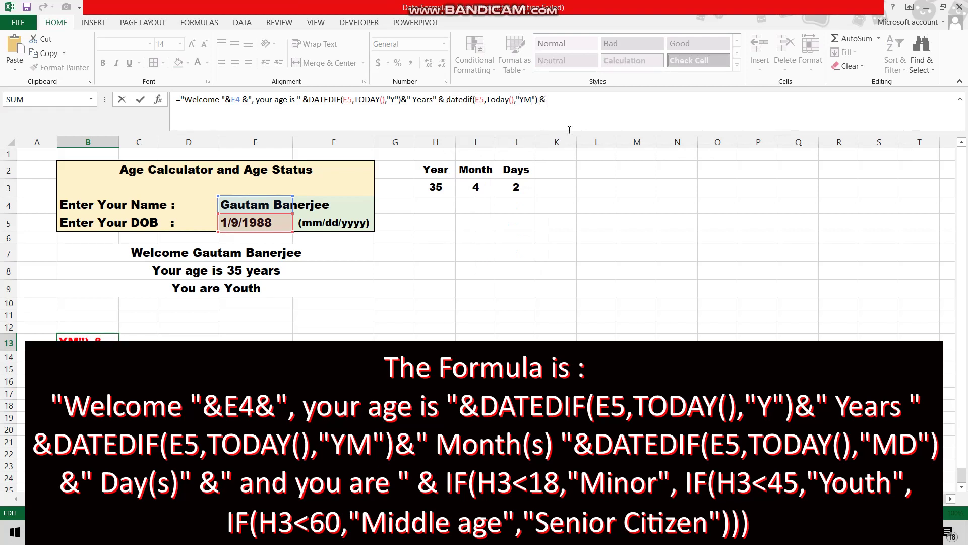
pyautogui.write(' Month(s) " & datedif(E5,Today(),')
pyautogui.write('MD')
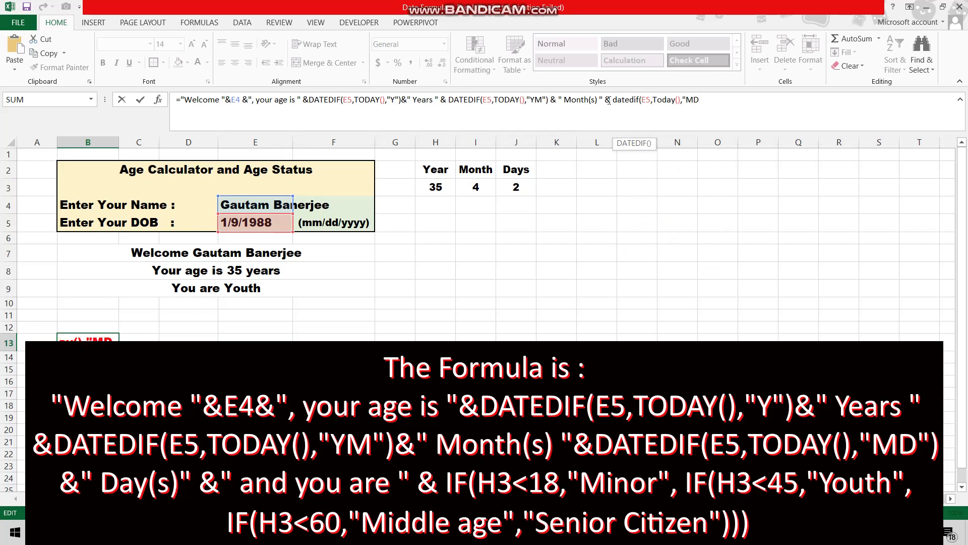
pyautogui.write(') & " Day(s)')
pyautogui.press('BackSpace')
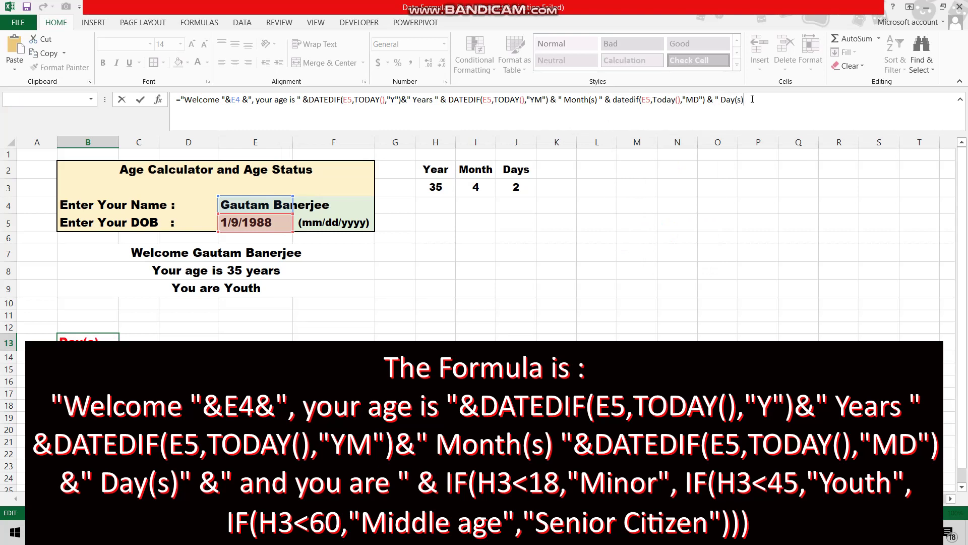
pyautogui.press('Return')
# Append an "and" connector plus IF(H3<18,"Minor" to the end of the B13 formula.
pyautogui.scroll(-1, 666, 295)
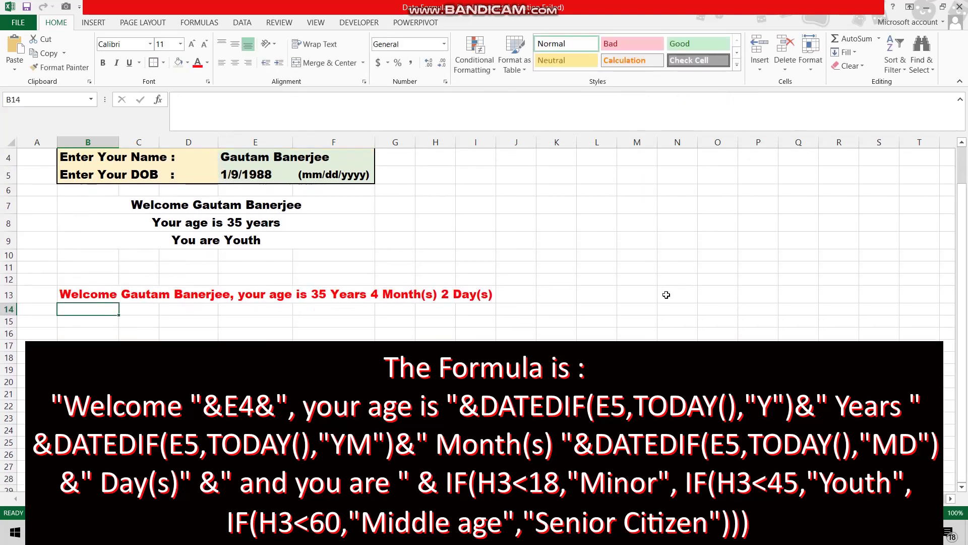
pyautogui.press('Up')
pyautogui.click(767, 100)
pyautogui.write('&')
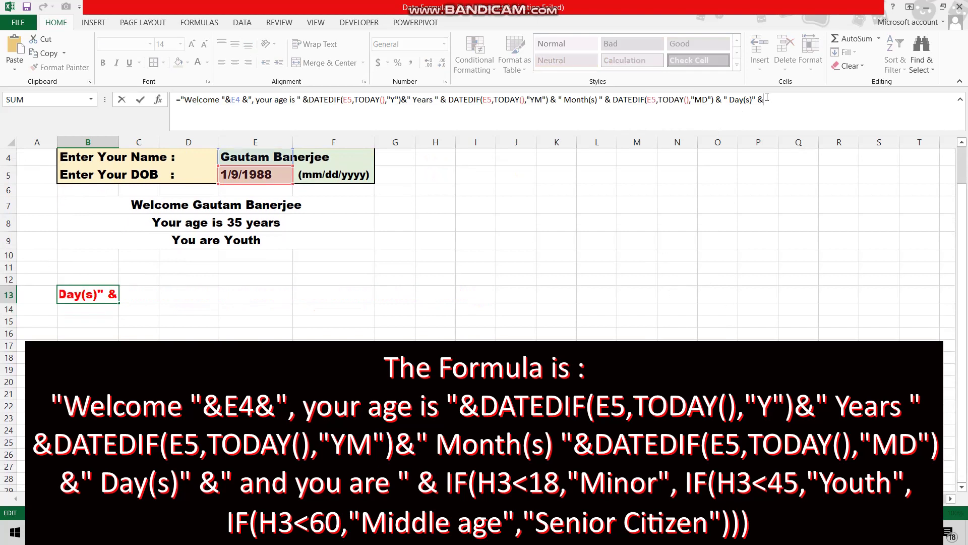
pyautogui.write('if')
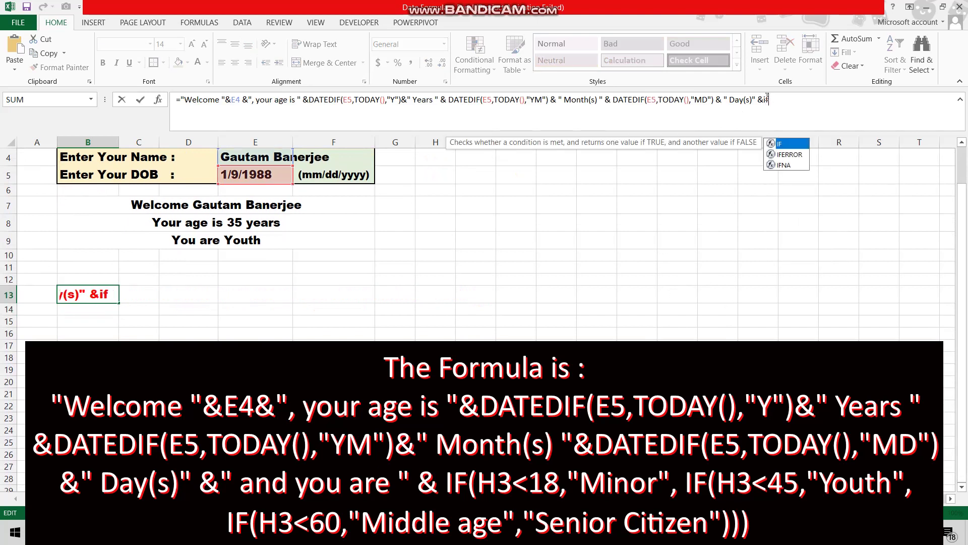
pyautogui.scroll(1, 505, 227)
pyautogui.write('(h5')
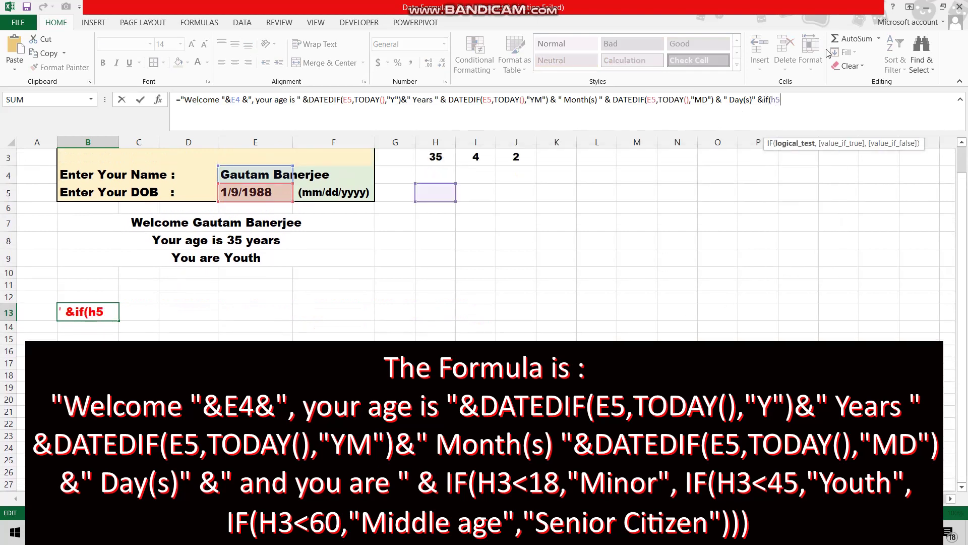
pyautogui.write('<18,')
pyautogui.press('Left')
pyautogui.press('Left')
pyautogui.press('Left')
pyautogui.write('and')
pyautogui.press('Right')
pyautogui.press('Right')
pyautogui.press('Right')
pyautogui.press('Right')
pyautogui.press('Right')
pyautogui.press('Right')
pyautogui.write('"Minor')
# Insert the "you are" wording and finish the nested IF with Middle age and Senior Citizen.
pyautogui.press('Left')
pyautogui.press('Left')
pyautogui.press('Left')
pyautogui.press('Left')
pyautogui.press('Left')
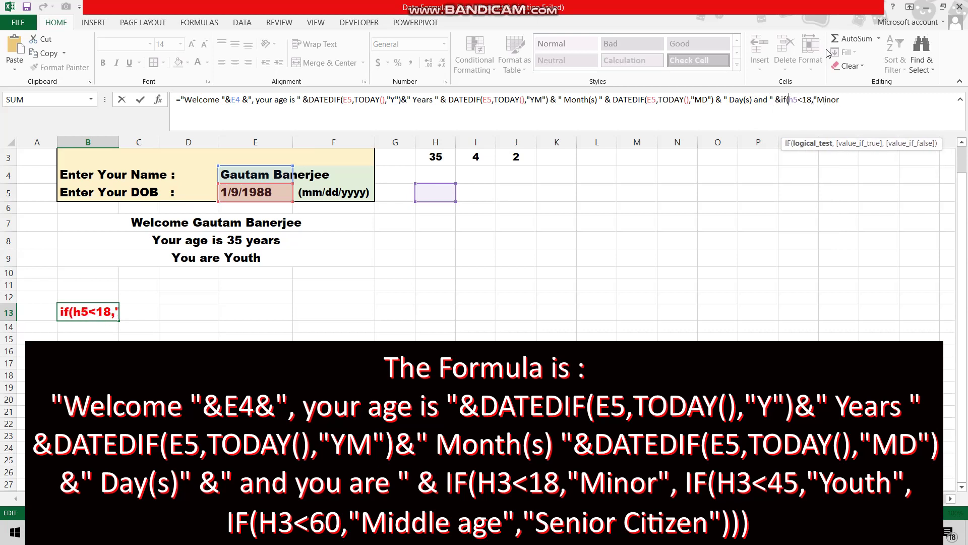
pyautogui.press('Left')
pyautogui.press('Left')
pyautogui.press('Left')
pyautogui.press('Left')
pyautogui.press('Left')
pyautogui.press('Left')
pyautogui.write('you are')
pyautogui.press('Right')
pyautogui.press('Right')
pyautogui.press('Right')
pyautogui.press('Right')
pyautogui.press('Right')
pyautogui.press('Right')
pyautogui.write('", if(')
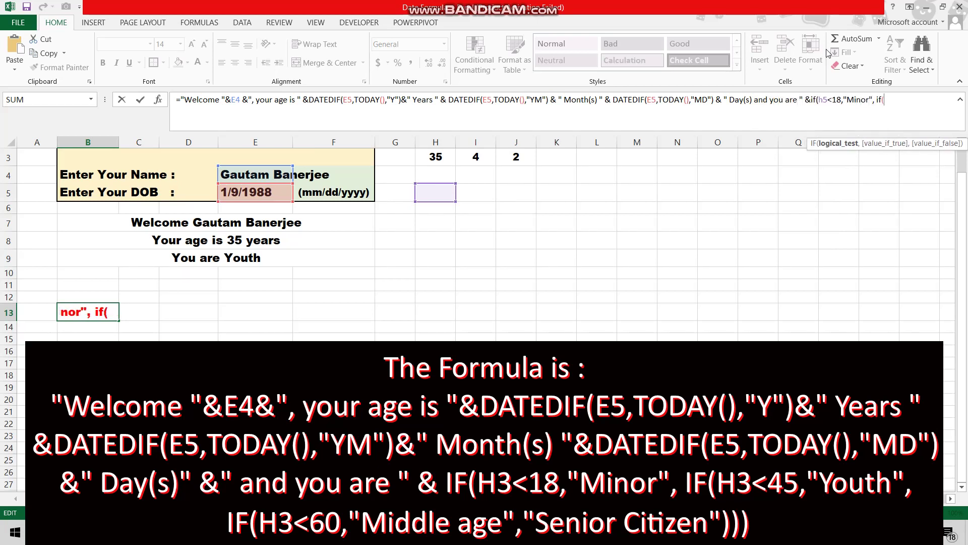
pyautogui.write('h')
pyautogui.write(' if')
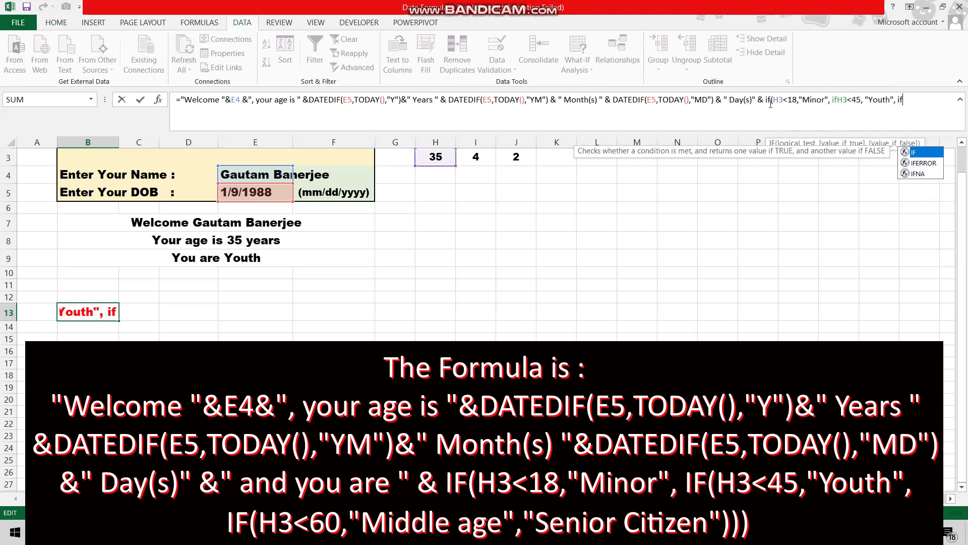
pyautogui.write('(h3<60')
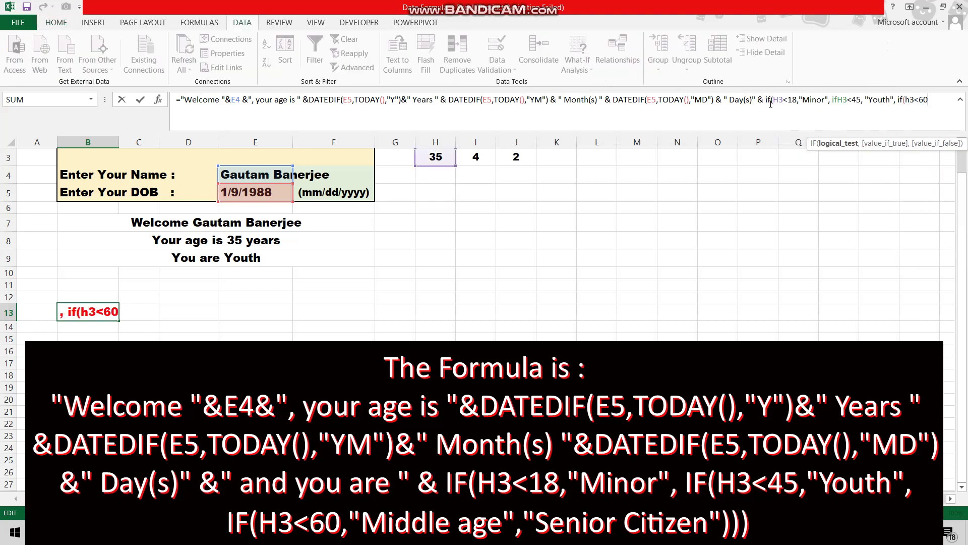
pyautogui.write(',')
pyautogui.write('Middle age","SeniorCitizen')
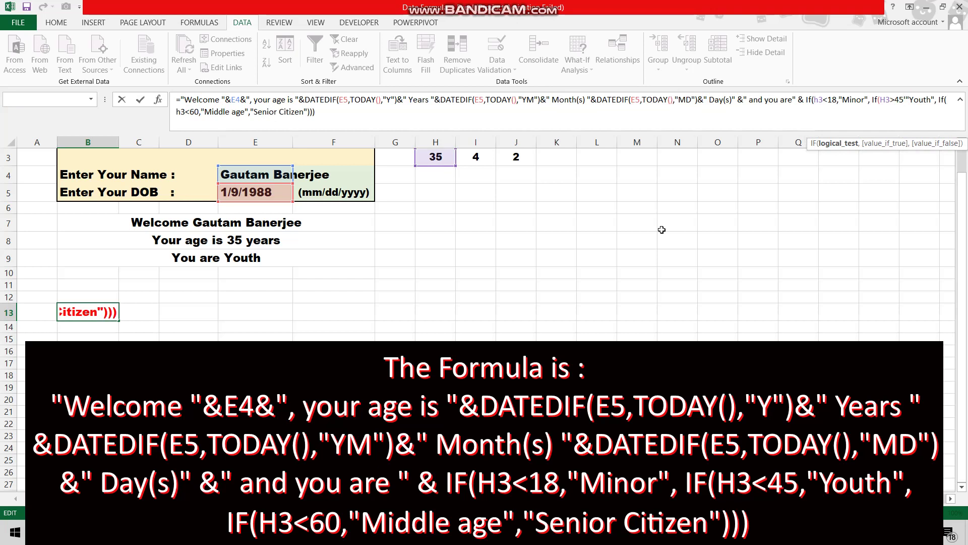
pyautogui.write(',')
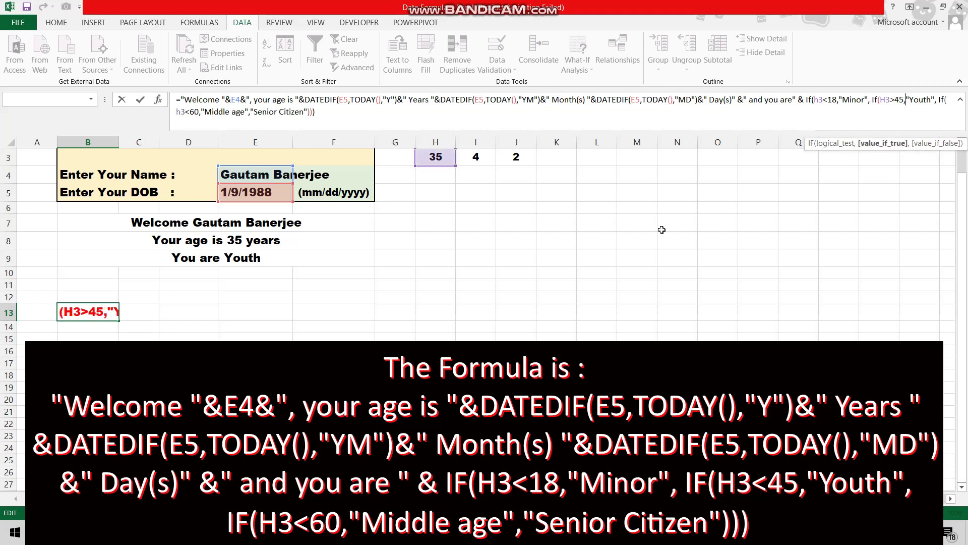
pyautogui.press('Return')
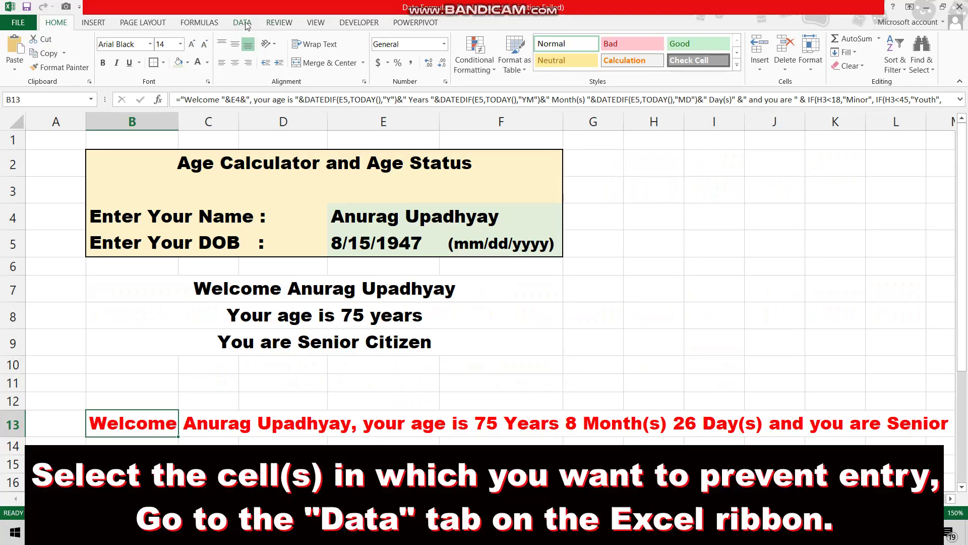
pyautogui.click(246, 22)
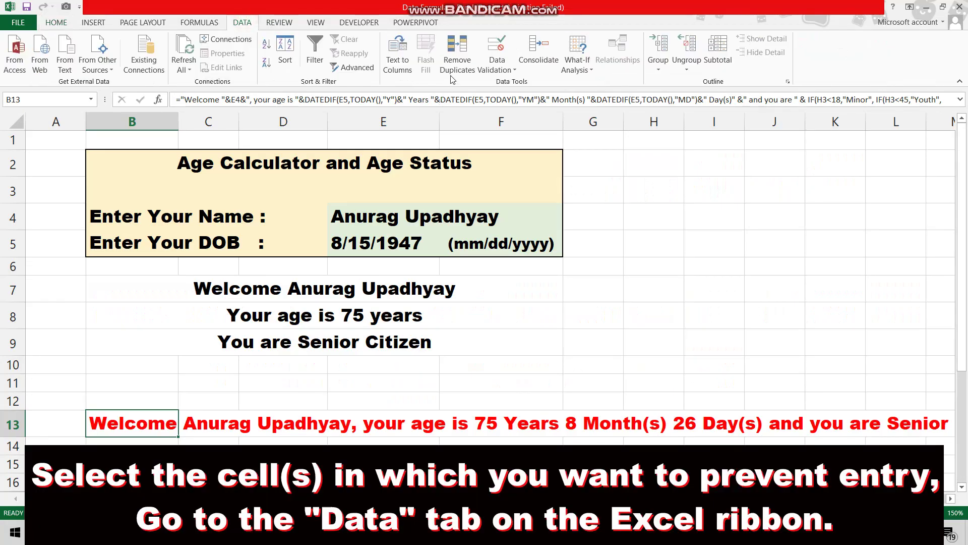
# Open Data Validation for B13 and choose Allow: Custom with the formula =False.
pyautogui.click(508, 73)
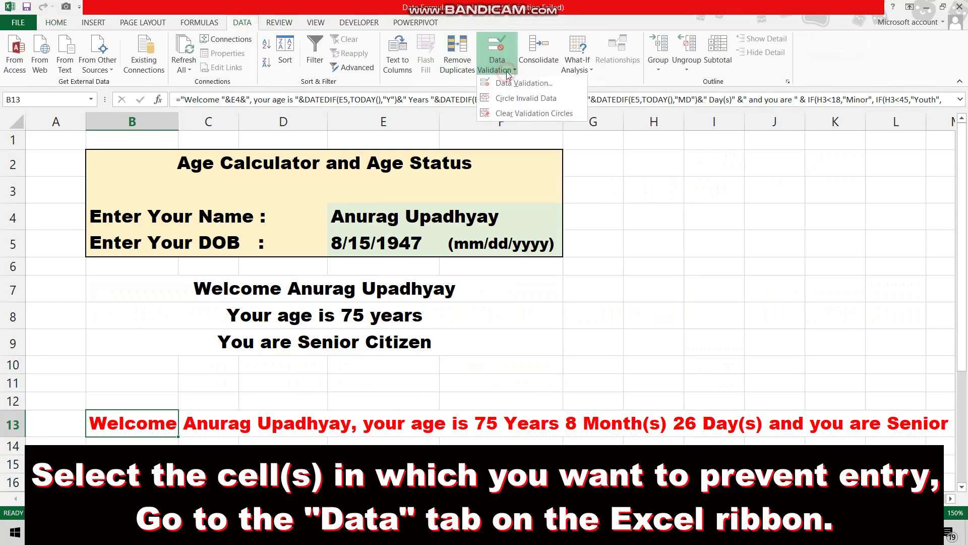
pyautogui.click(552, 84)
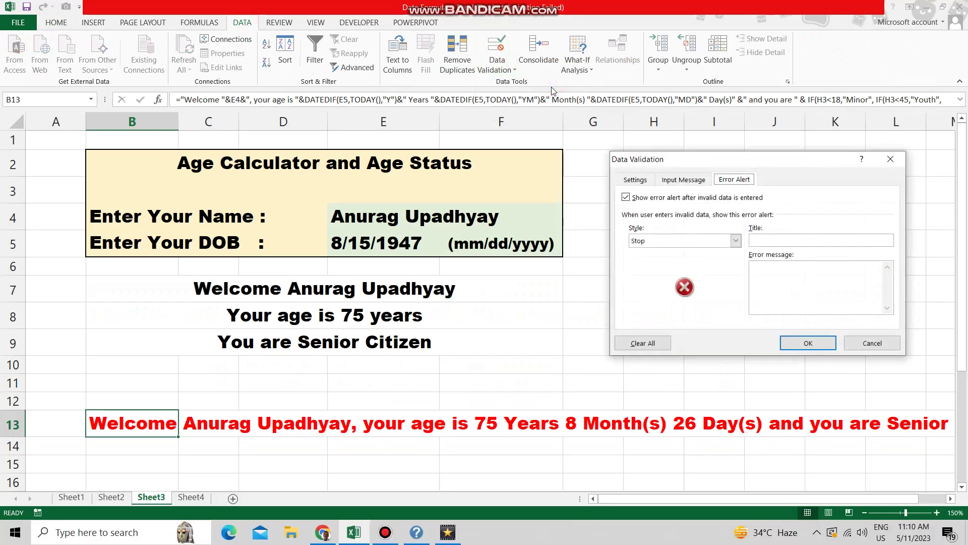
pyautogui.click(634, 180)
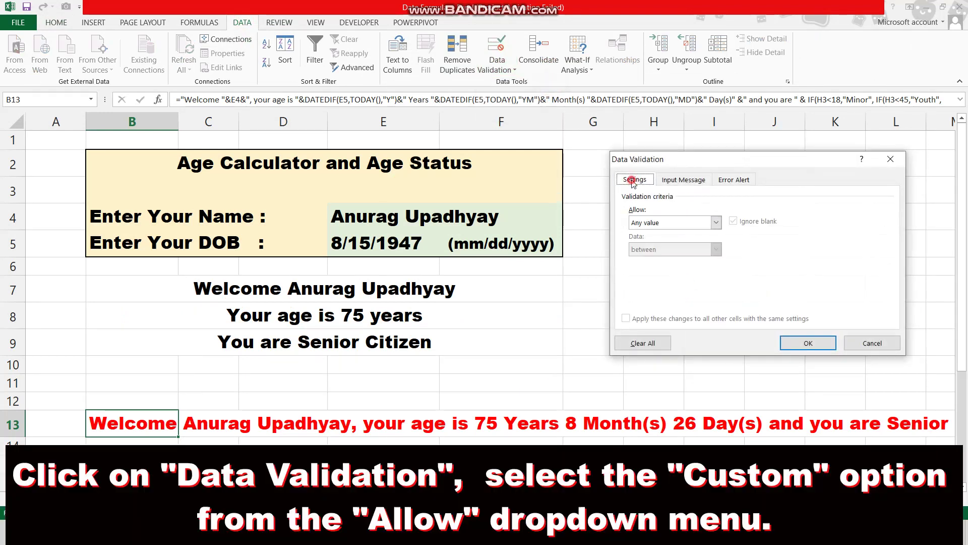
pyautogui.click(717, 223)
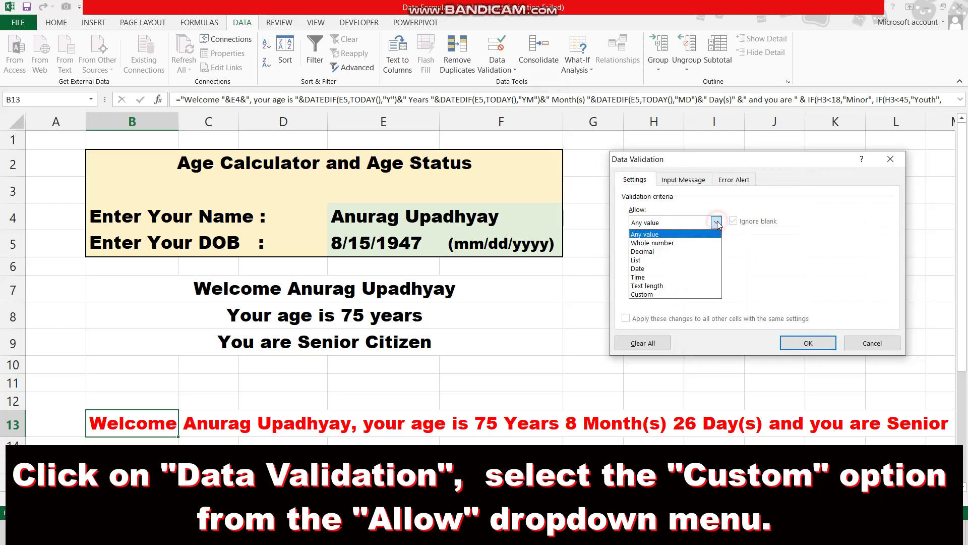
pyautogui.click(684, 295)
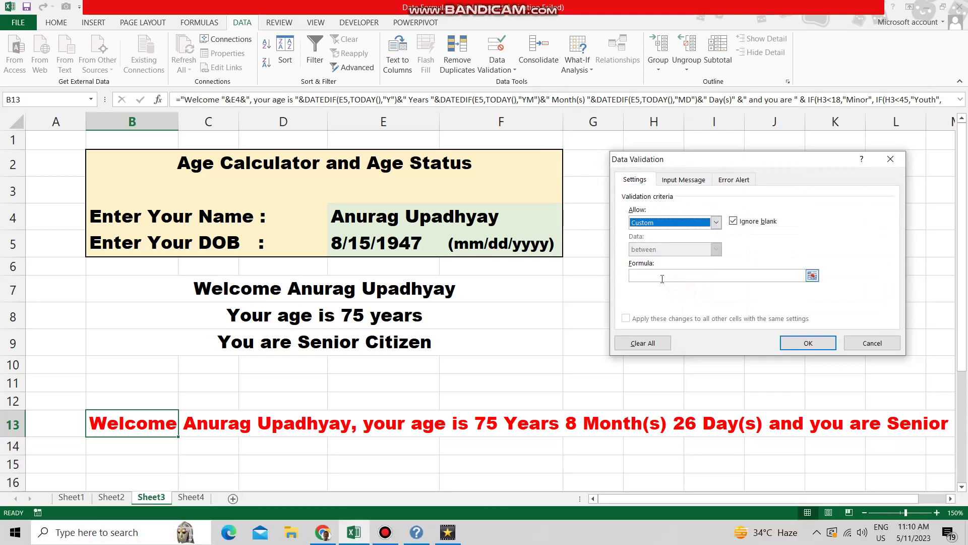
pyautogui.click(660, 277)
pyautogui.write('=Fals')
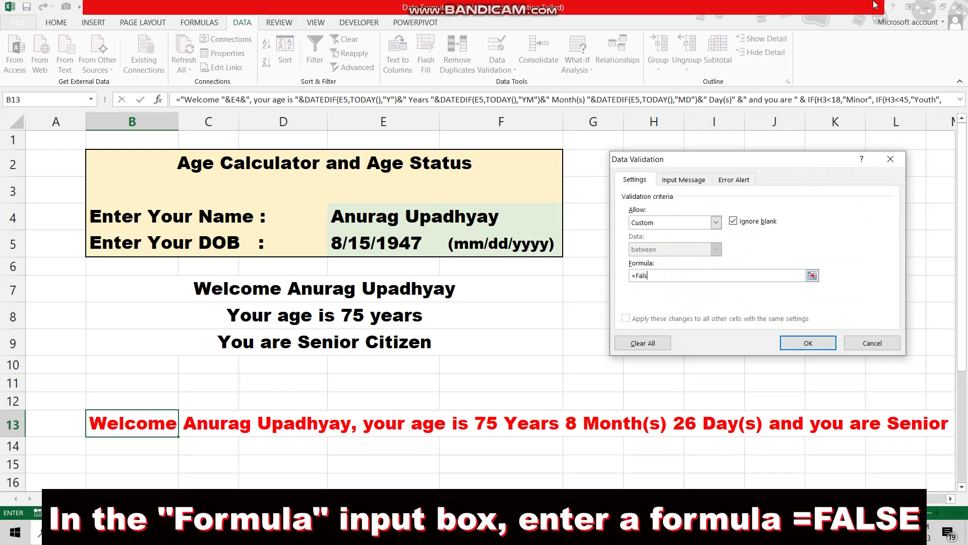
pyautogui.write('e')
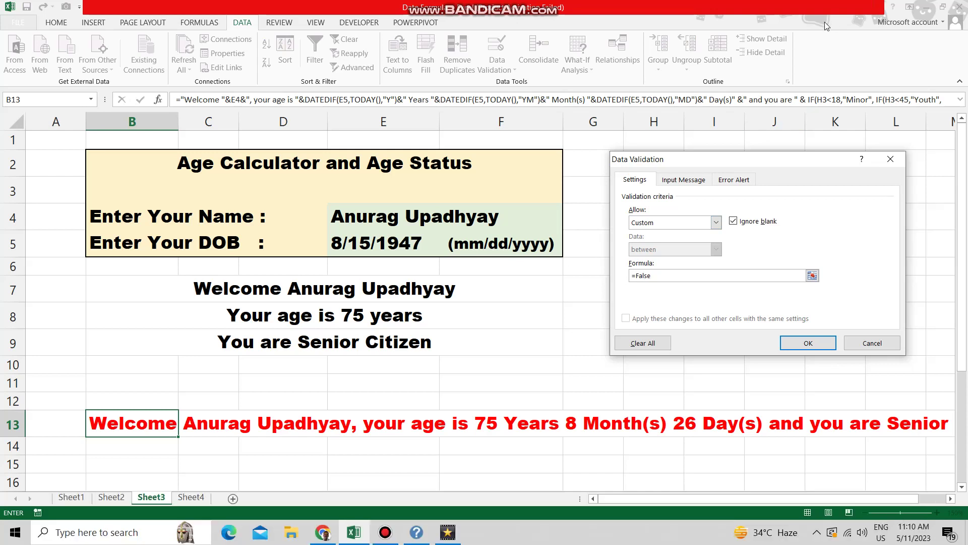
# Set the input message title and the body 'Entry Restricted.... Contact with customer care...'.
pyautogui.click(684, 179)
pyautogui.click(650, 240)
pyautogui.write('Entry not all')
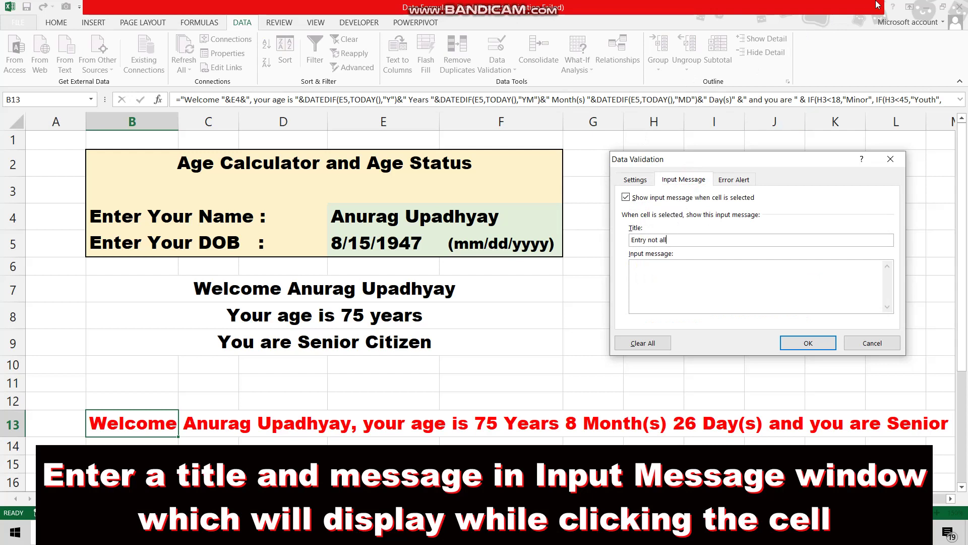
pyautogui.write('owed... ')
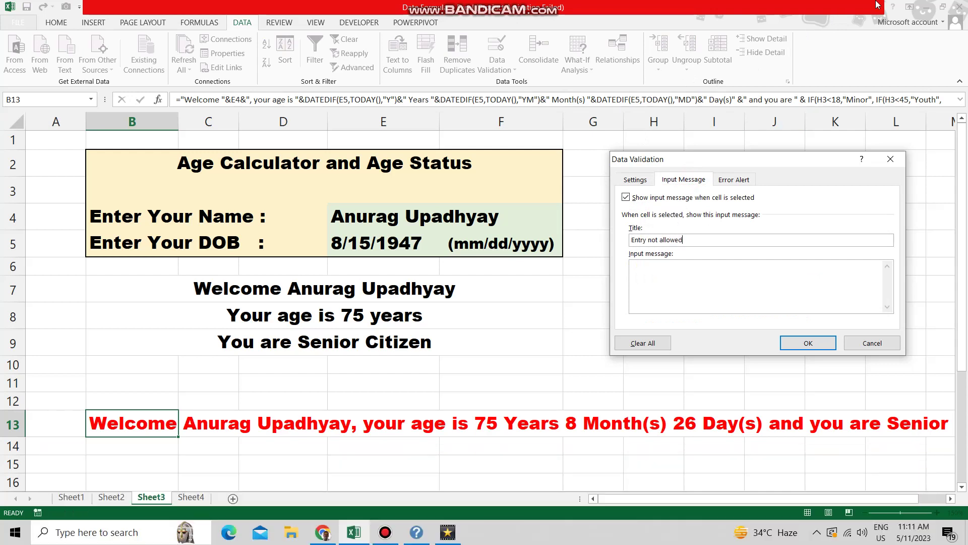
pyautogui.write('Gautam')
pyautogui.press('Tab')
pyautogui.write('Entry Restricted.... Cont')
pyautogui.write('act with customer care...')
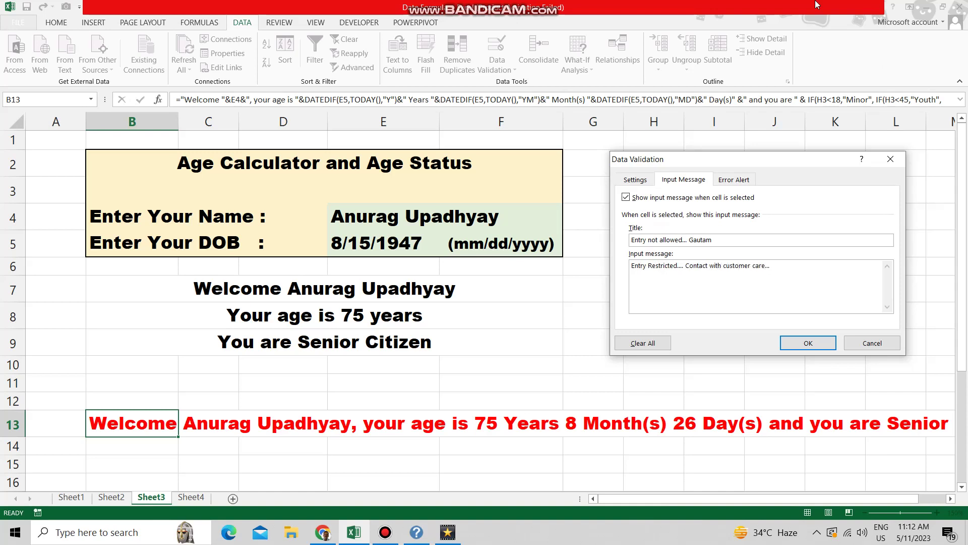
pyautogui.click(738, 180)
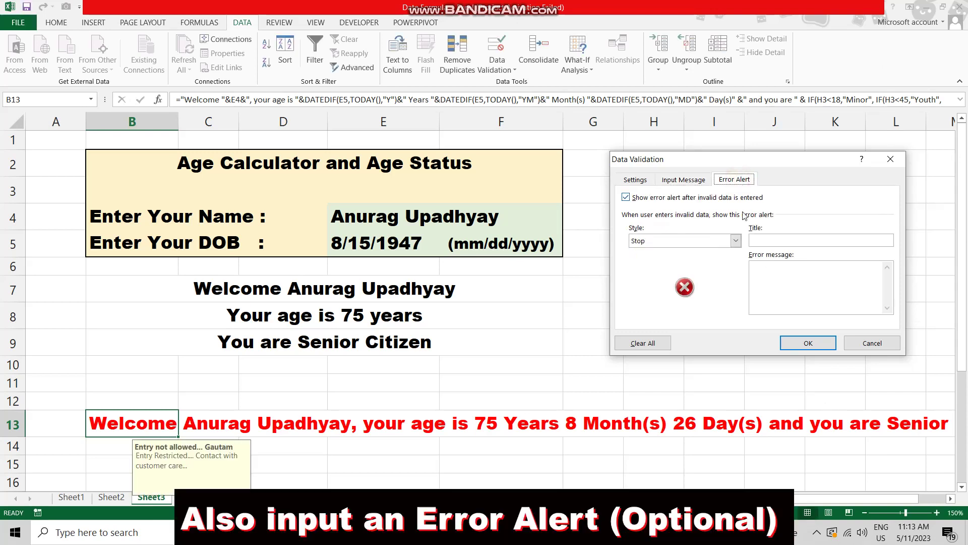
# Give B13 a Stop alert titled 'Invalid': entry restricted, please contact Customer Care.
pyautogui.click(762, 240)
pyautogui.write('Invalid... G')
pyautogui.write('autam')
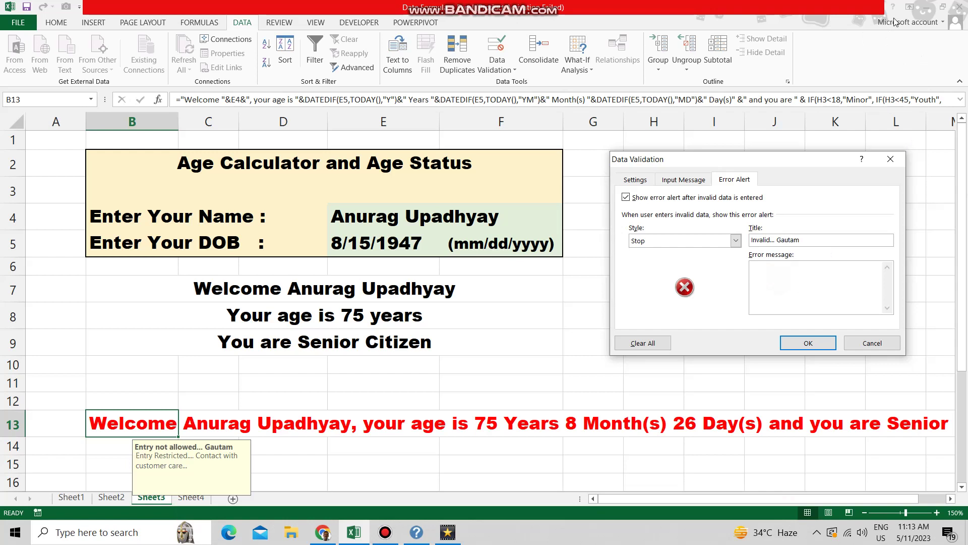
pyautogui.write('ntry restricted...')
pyautogui.write('Please contact with Customer Care')
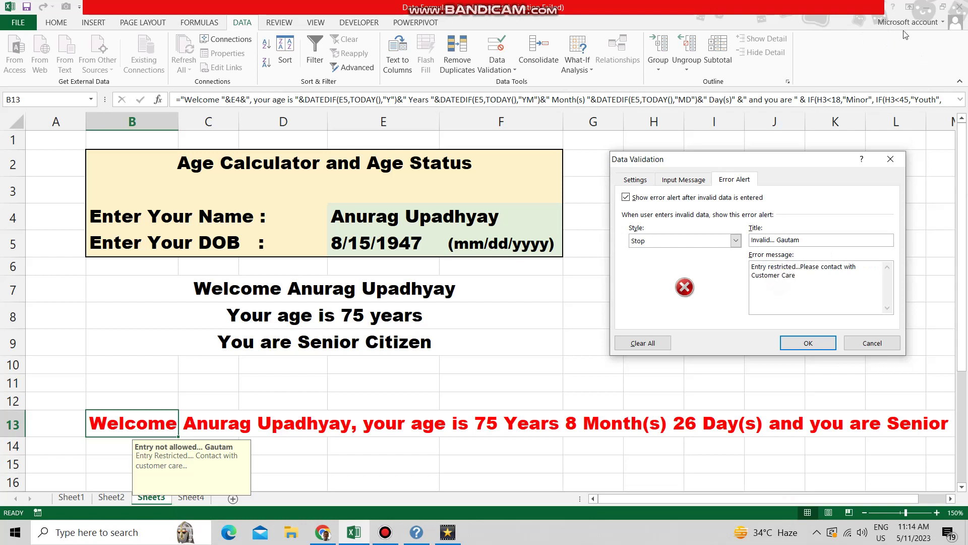
pyautogui.click(828, 346)
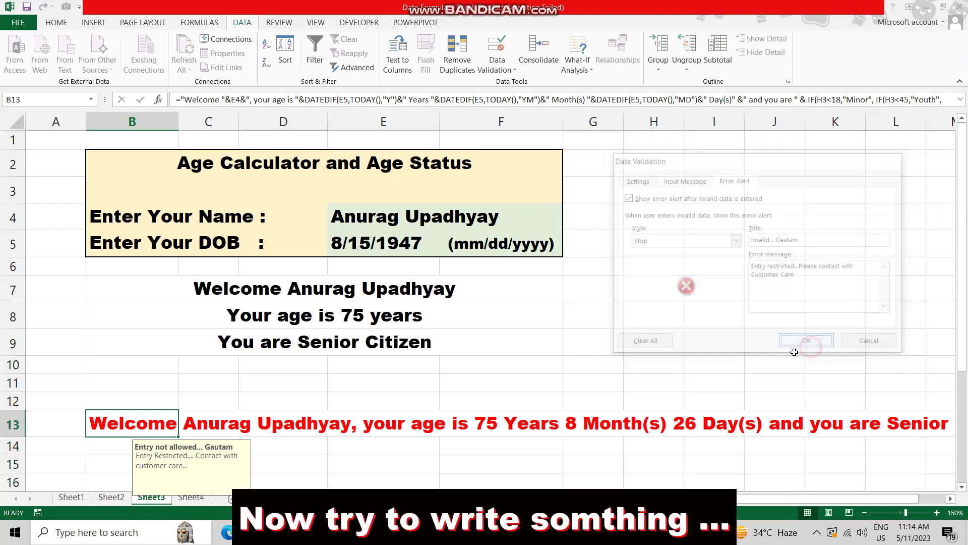
# Try entering 'kjhjknjk' in B13, then cancel the rejected entry so the welcome formula stays.
pyautogui.click(249, 421)
pyautogui.scroll(-2, 136, 328)
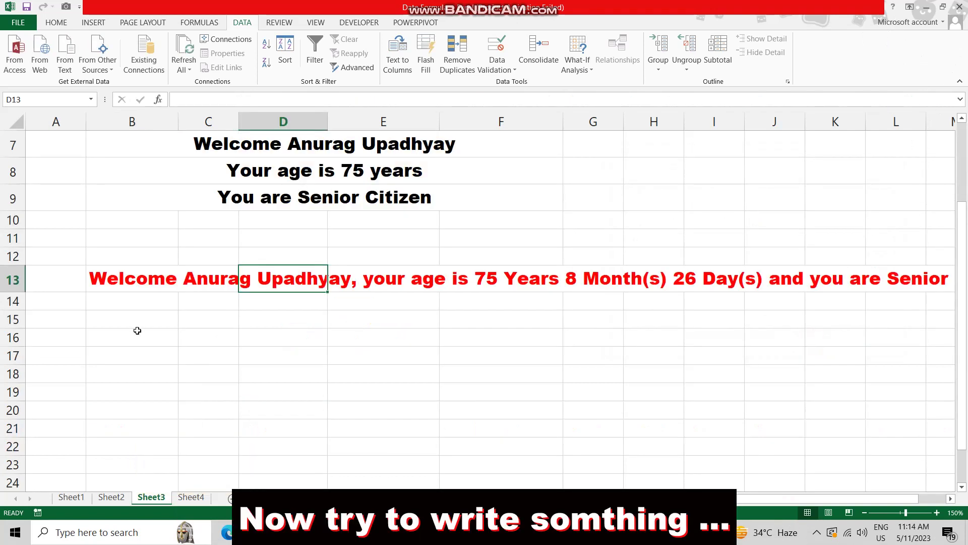
pyautogui.click(145, 279)
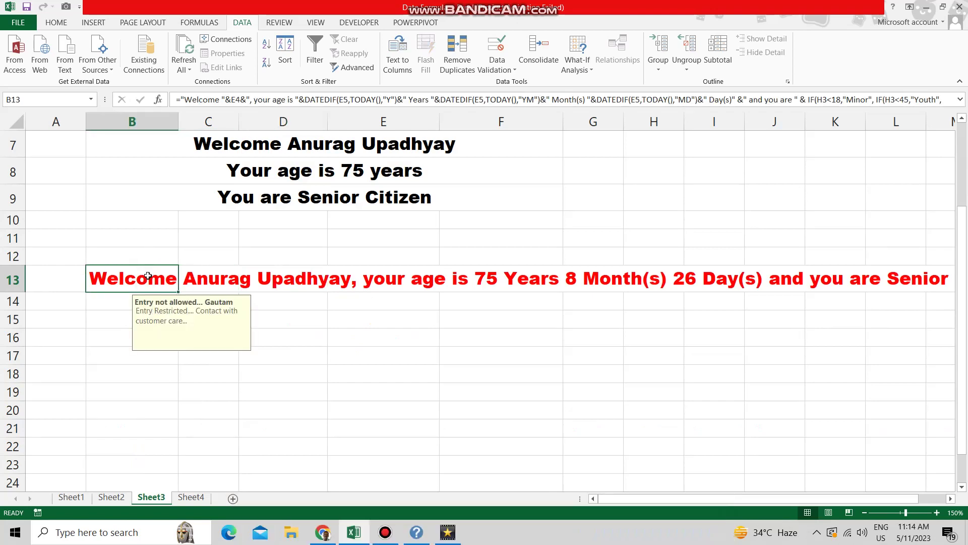
pyautogui.write('kjhjknjk')
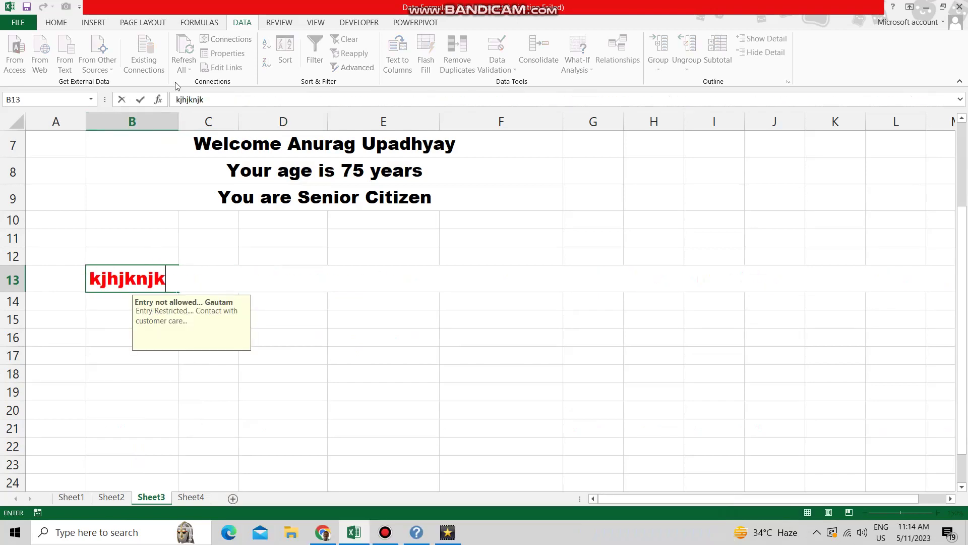
pyautogui.press('Return')
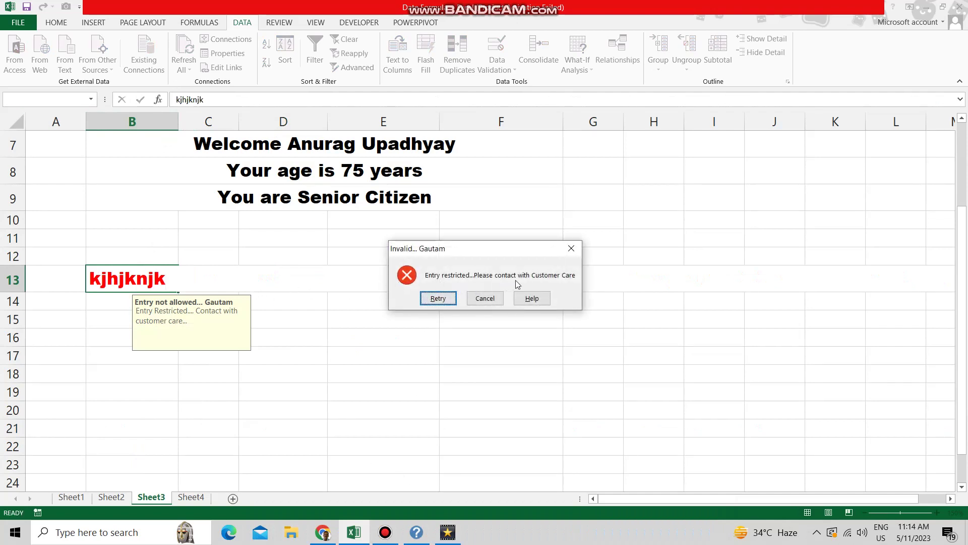
pyautogui.click(485, 298)
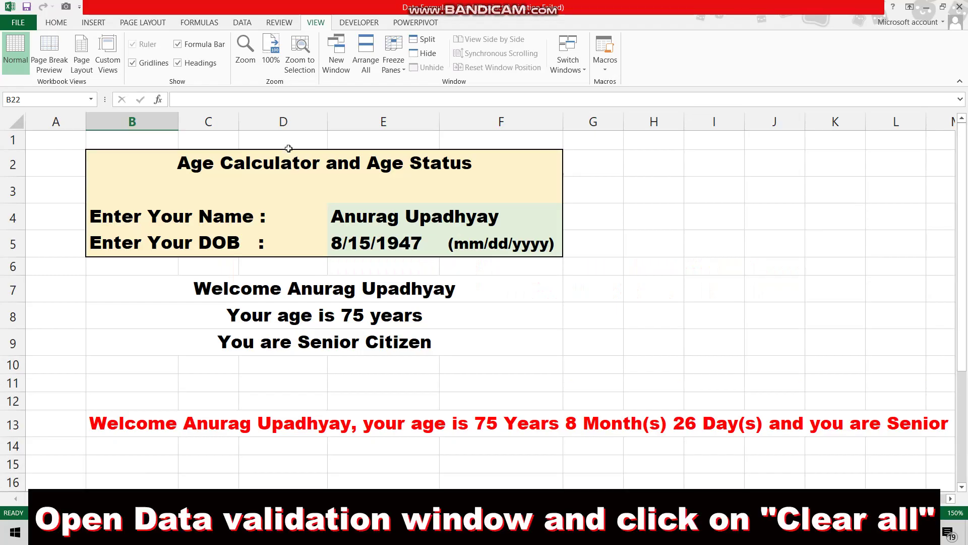
# Clear All data validation settings from cell B13.
pyautogui.click(121, 427)
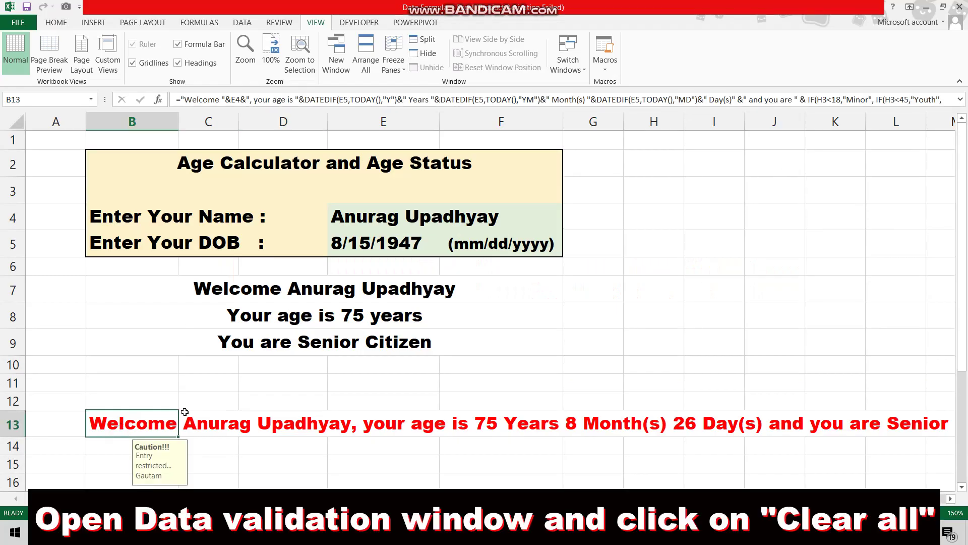
pyautogui.click(242, 23)
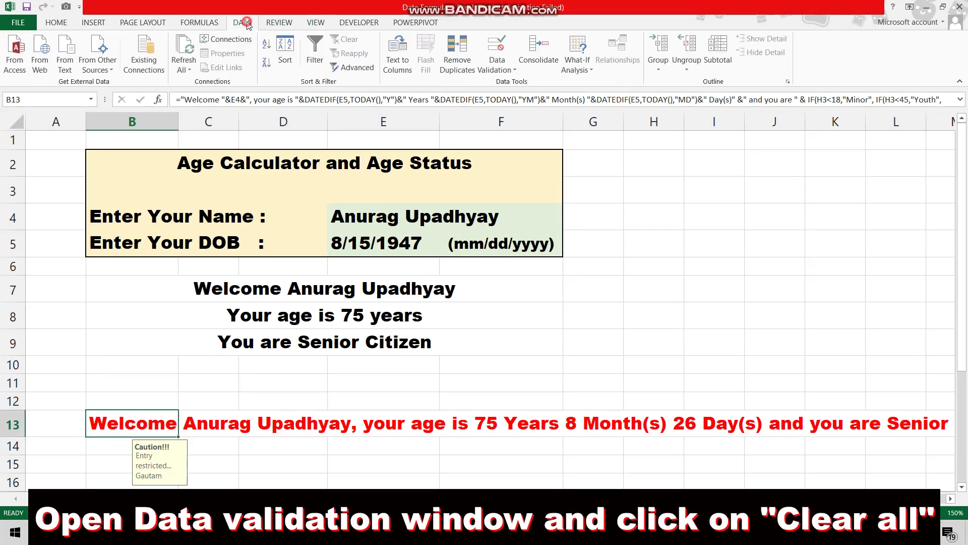
pyautogui.click(507, 69)
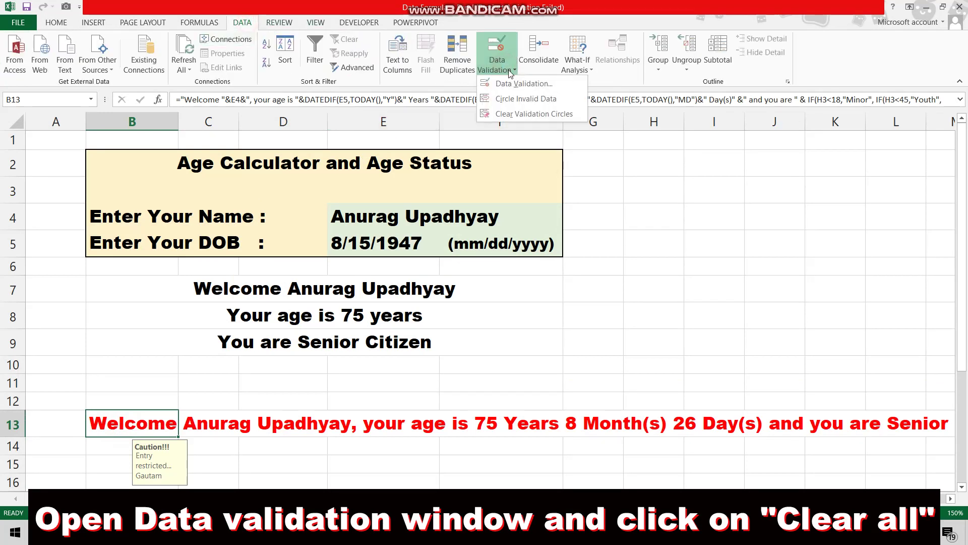
pyautogui.click(519, 80)
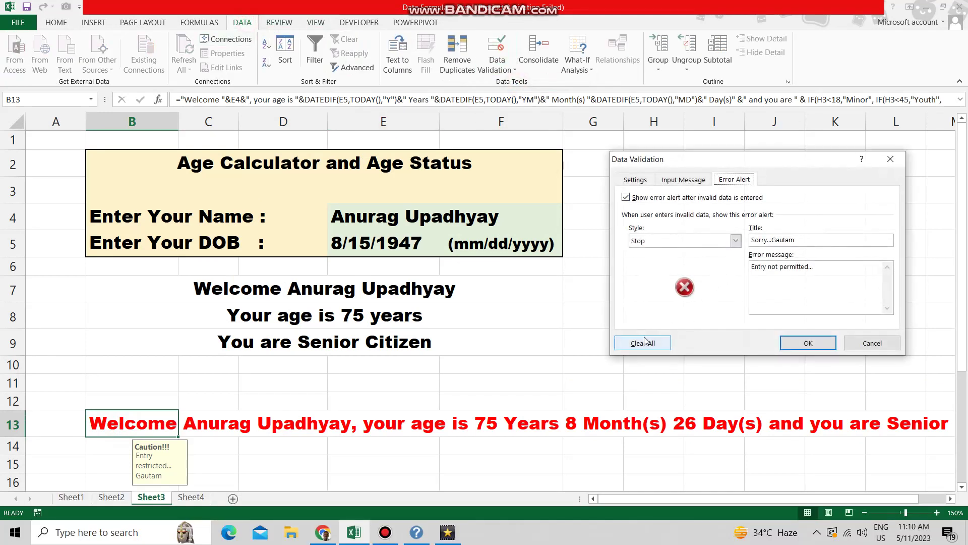
pyautogui.click(643, 342)
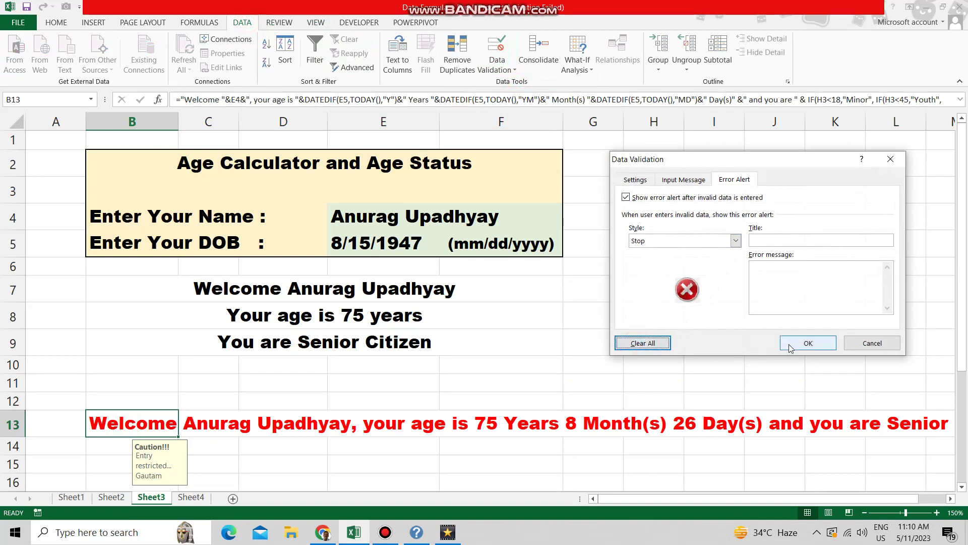
pyautogui.click(807, 343)
pyautogui.click(144, 395)
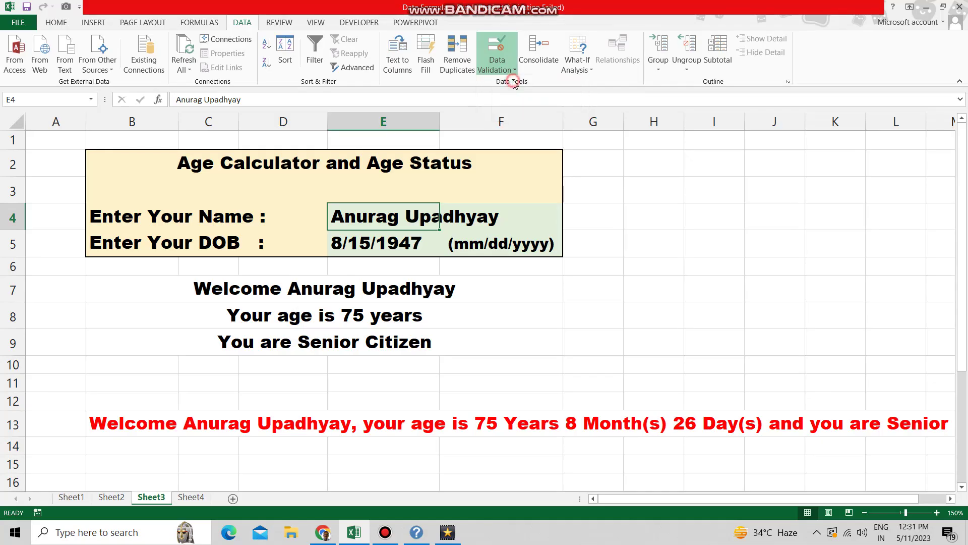
# Limit E4 to text length between 3 and 20, with input message and Stop alert.
pyautogui.click(497, 48)
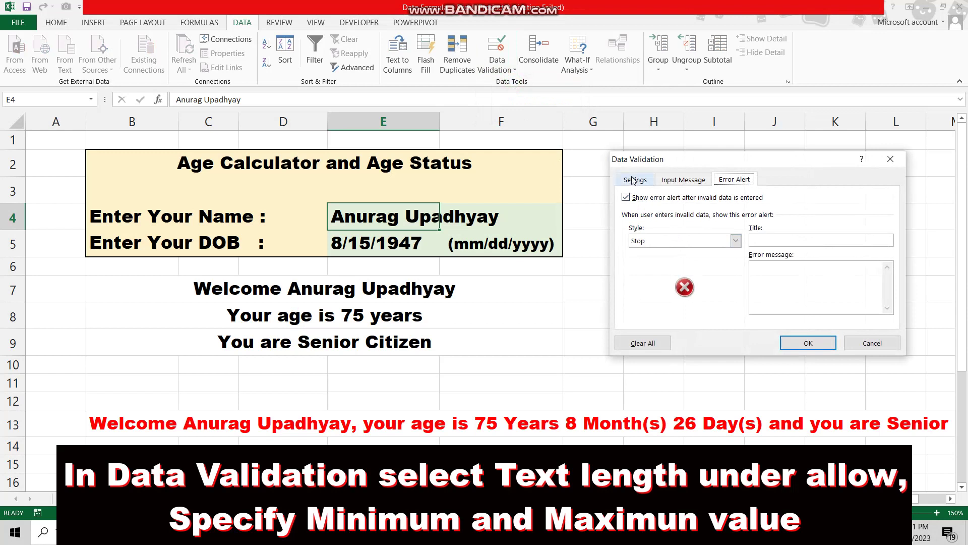
pyautogui.click(634, 180)
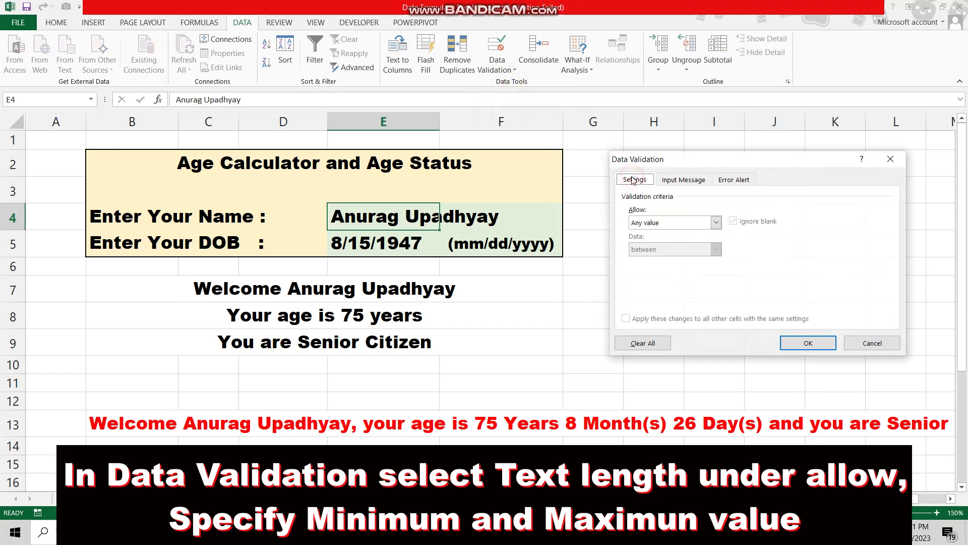
pyautogui.click(716, 223)
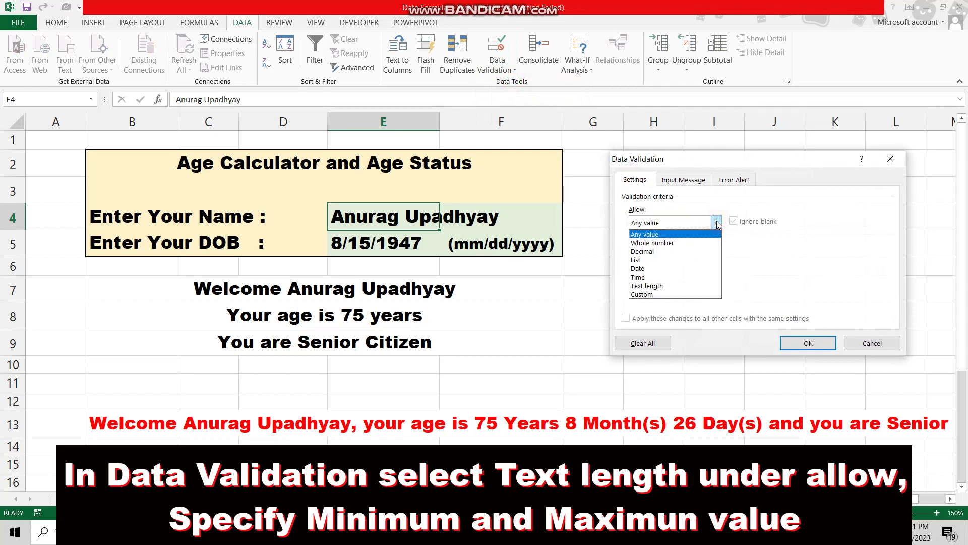
pyautogui.click(676, 286)
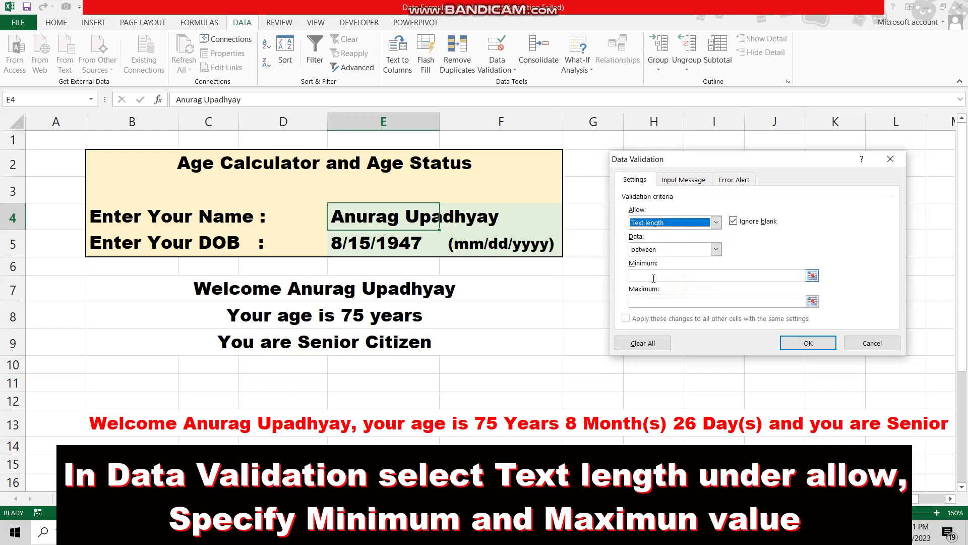
pyautogui.click(651, 275)
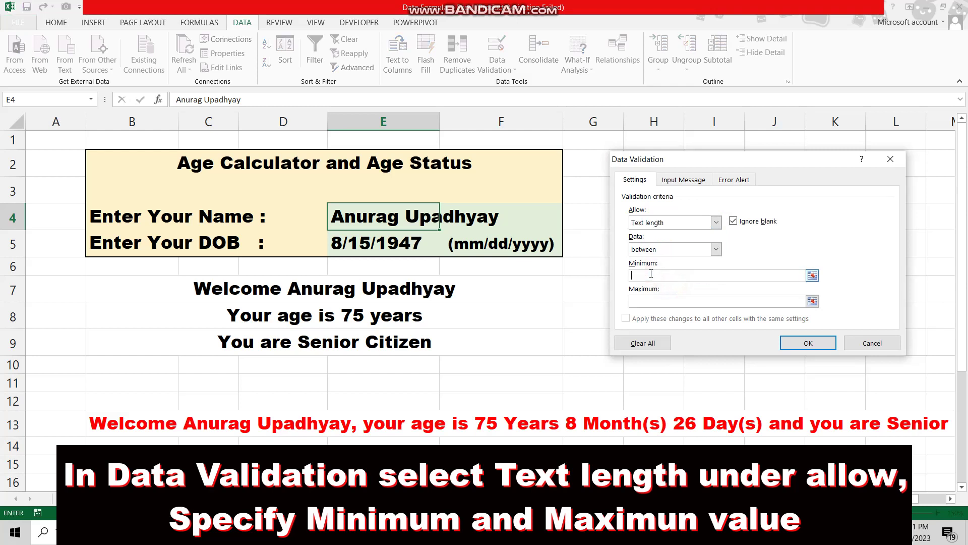
pyautogui.click(659, 303)
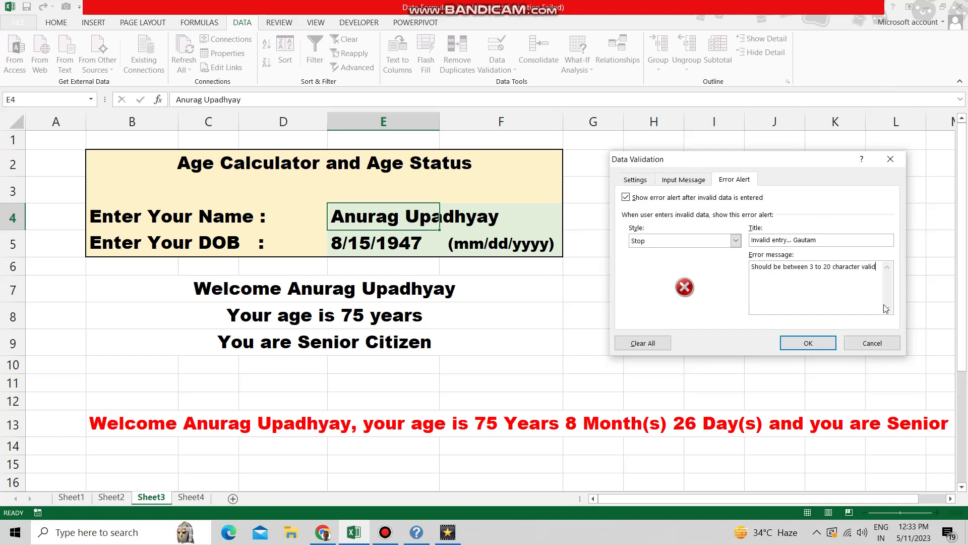
pyautogui.click(801, 346)
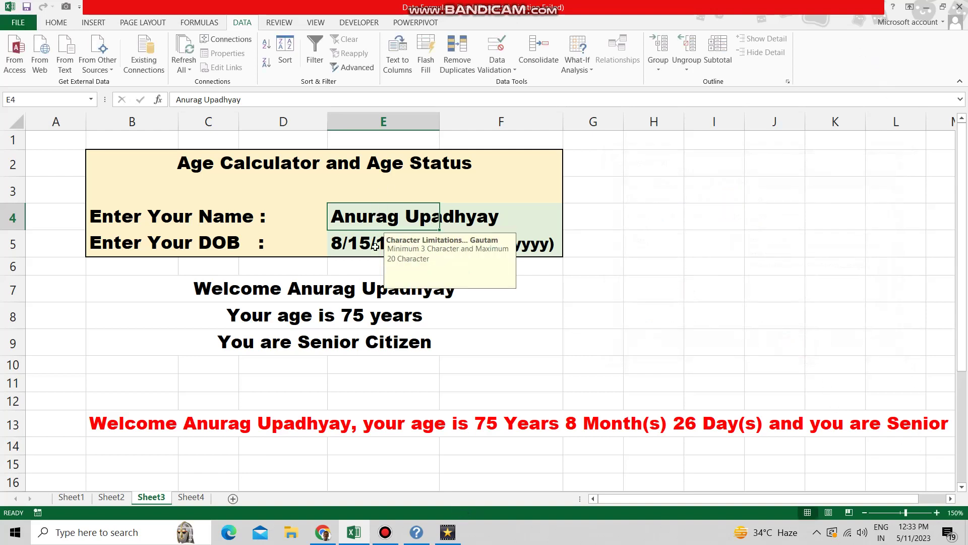
pyautogui.click(364, 215)
pyautogui.write('11')
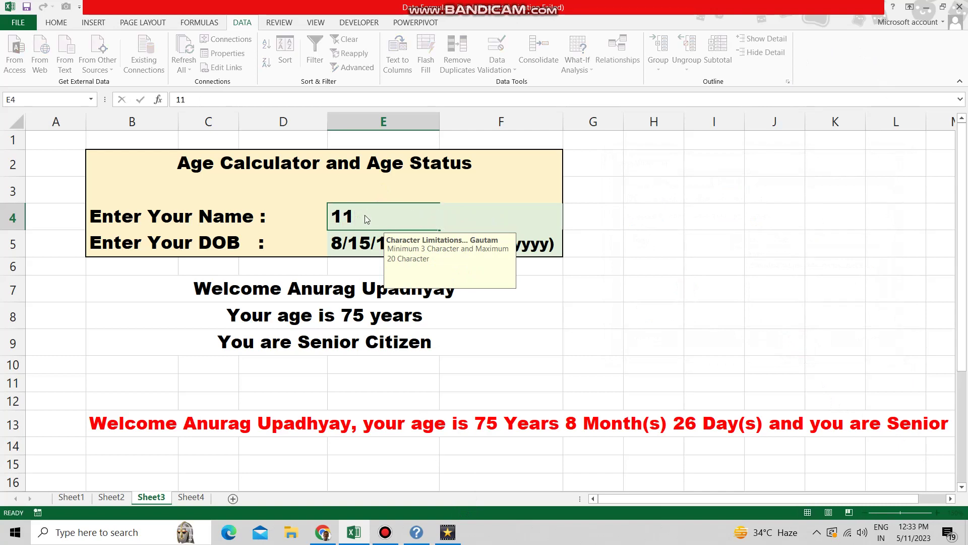
pyautogui.press('Return')
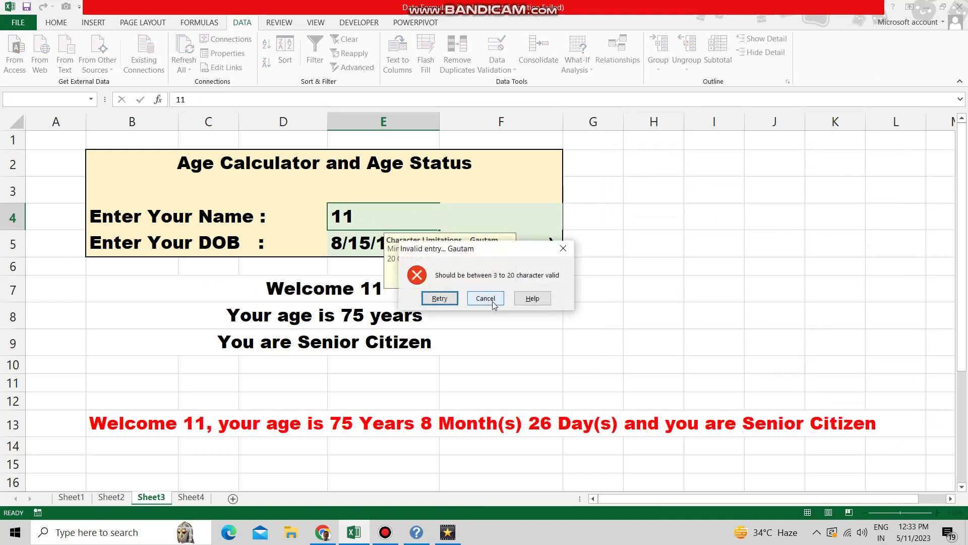
pyautogui.click(492, 300)
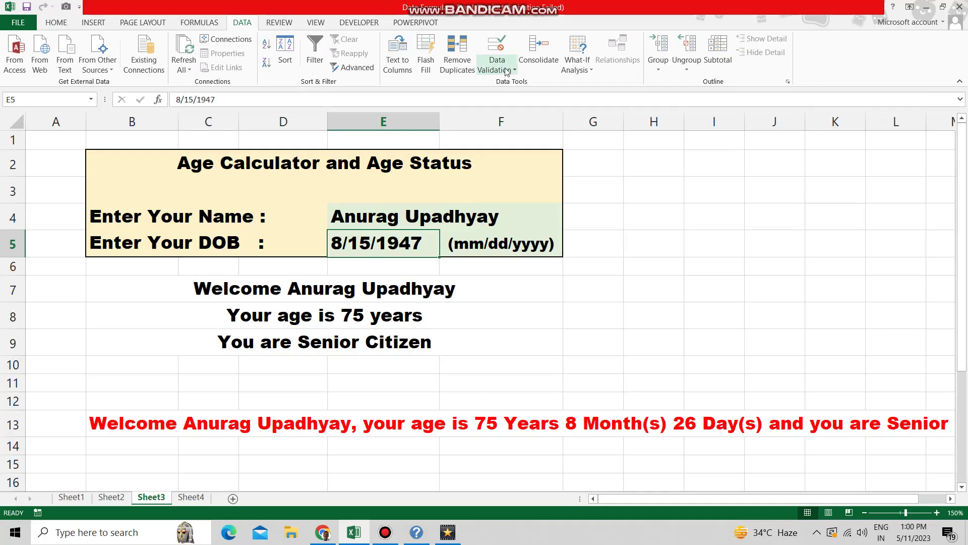
# Restrict E5 to dates between a fixed start date and =Today().
pyautogui.click(497, 59)
pyautogui.click(513, 85)
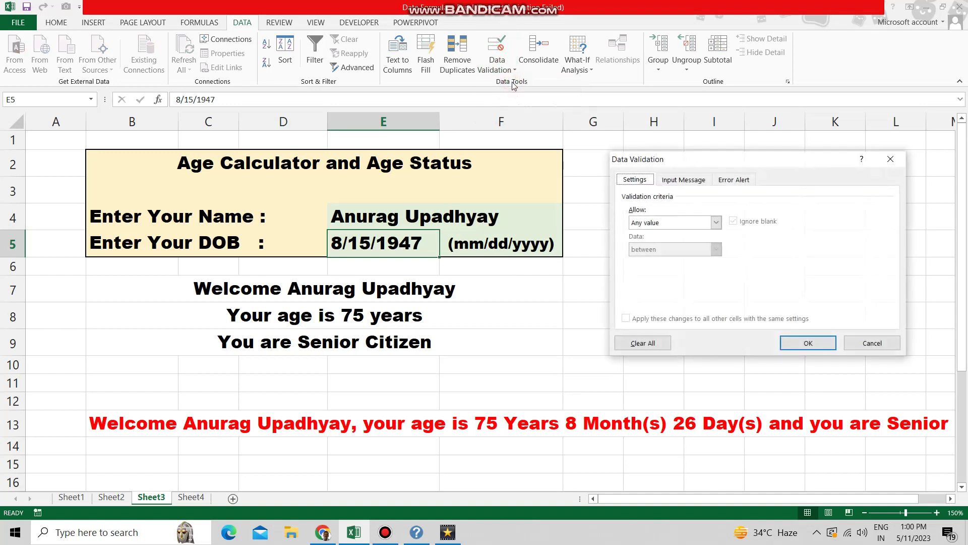
pyautogui.click(716, 222)
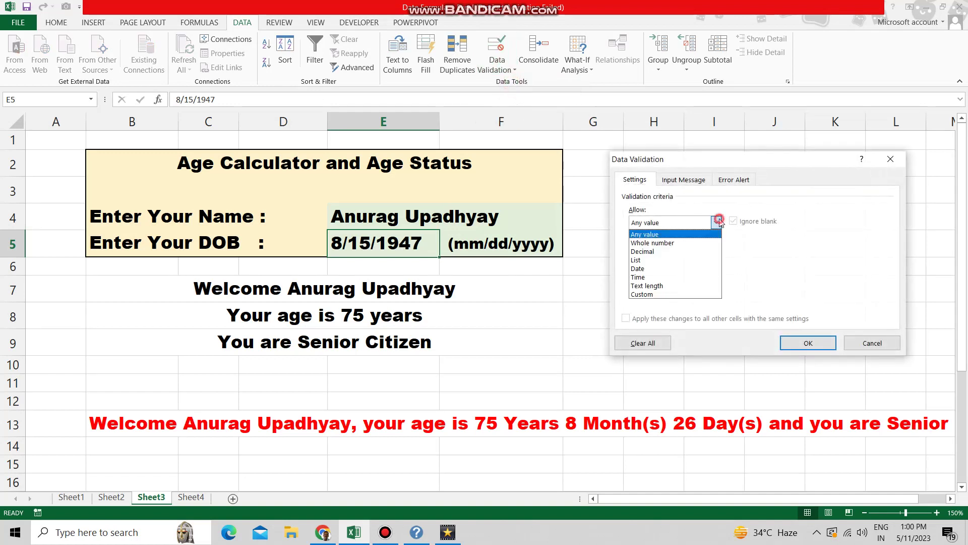
pyautogui.click(672, 269)
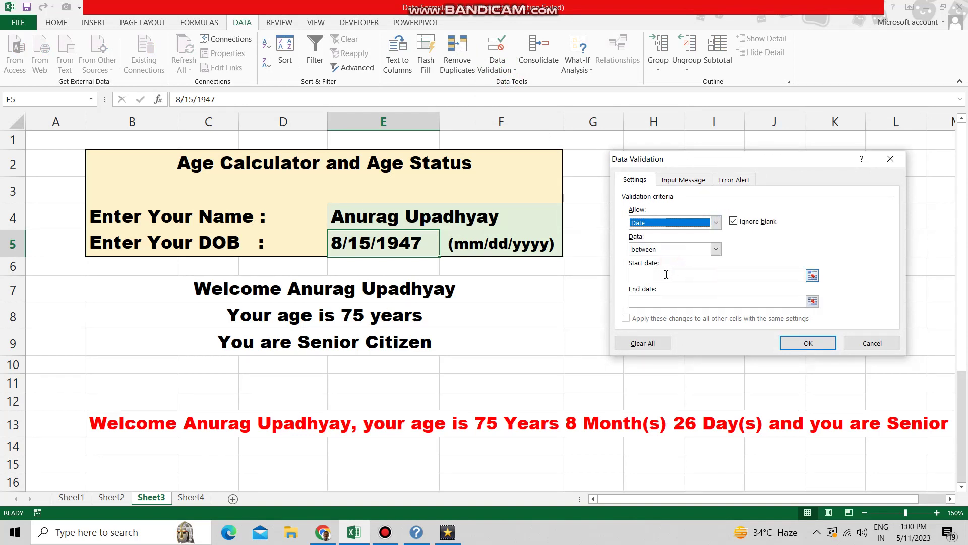
pyautogui.click(667, 275)
pyautogui.write('01/01/1990')
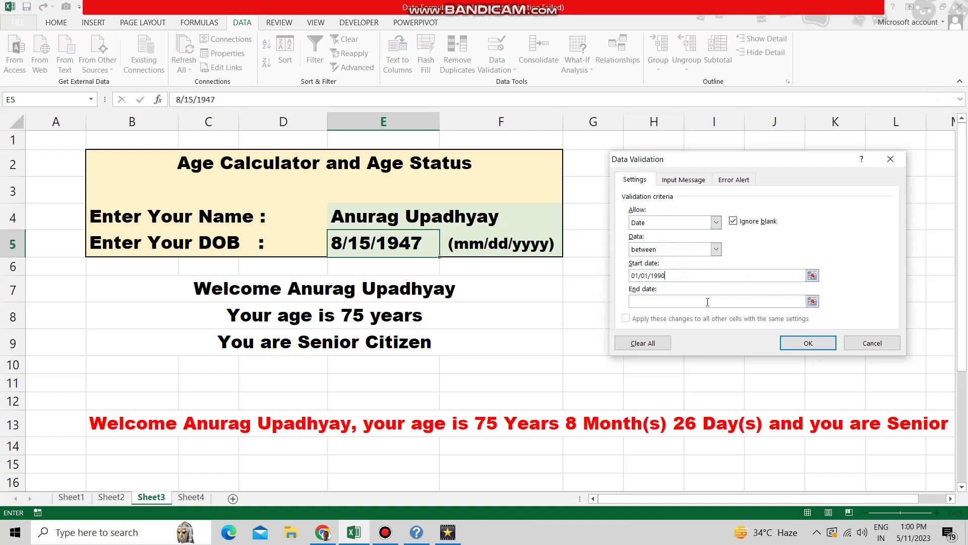
pyautogui.click(708, 302)
pyautogui.write('y')
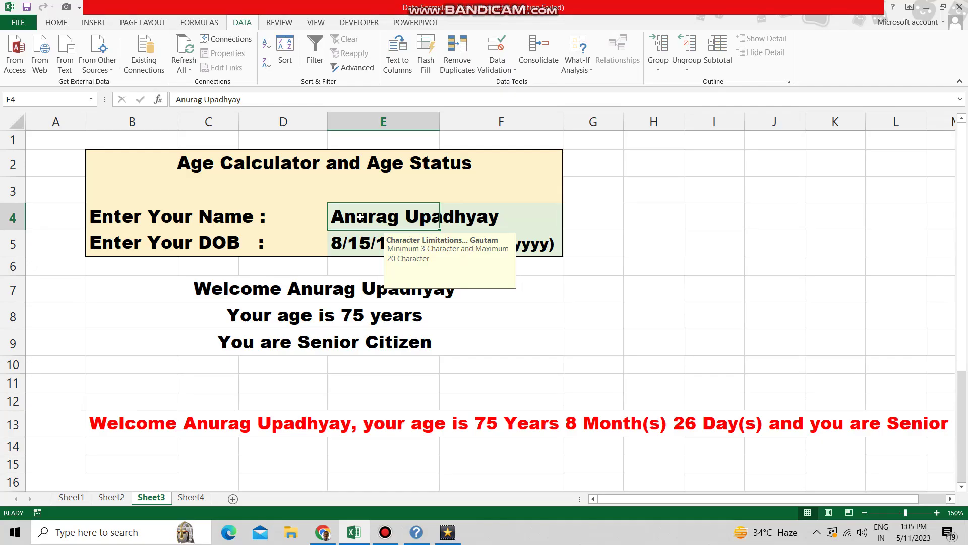
pyautogui.write('ng')
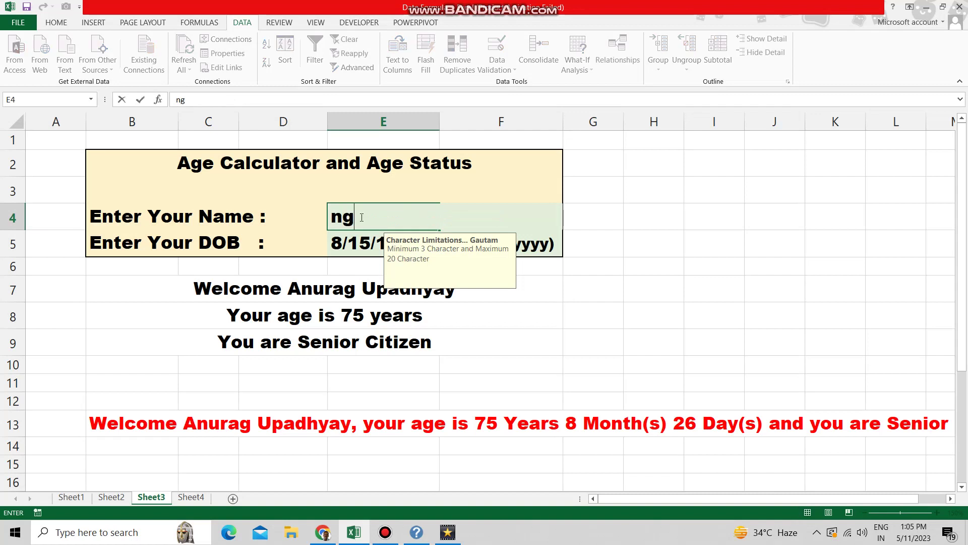
pyautogui.press('Return')
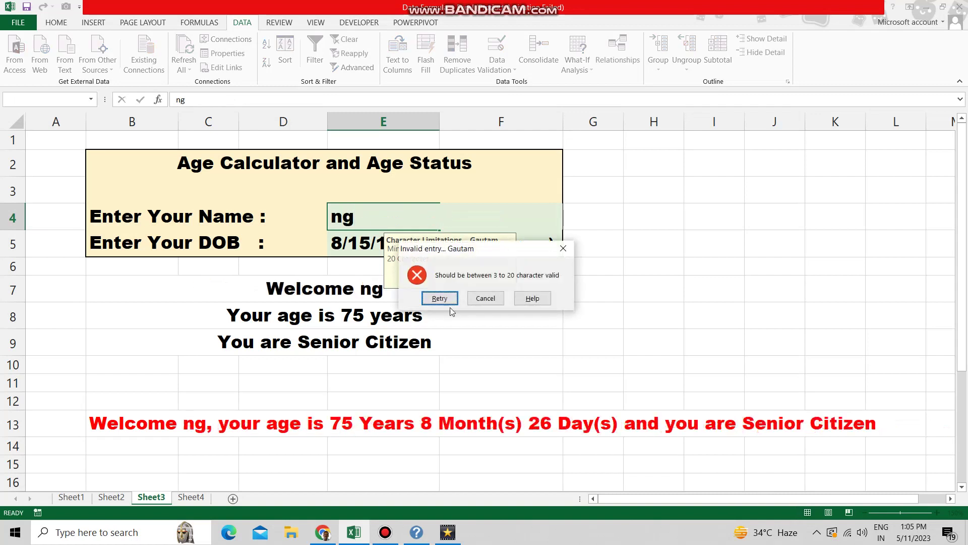
pyautogui.click(486, 298)
pyautogui.write('Rabindra Nath Bhattacharya')
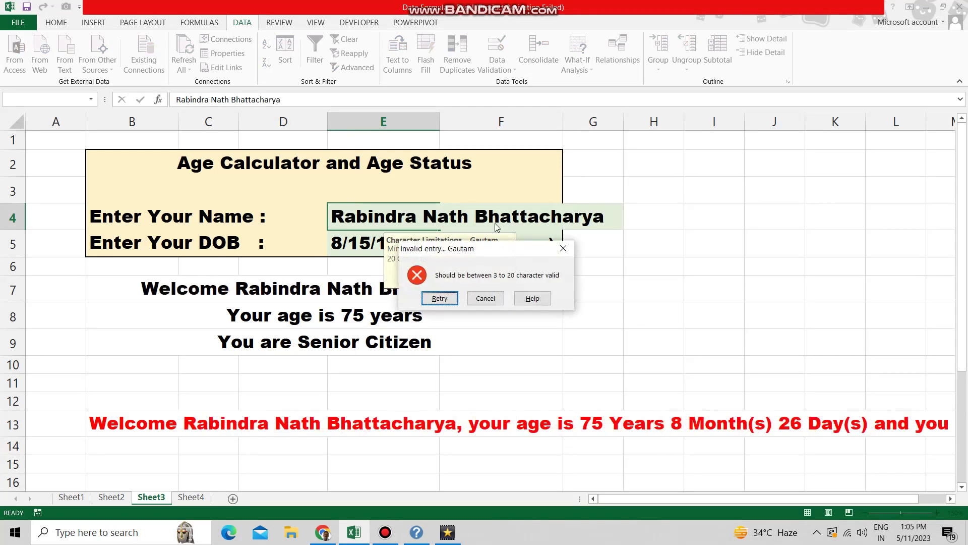
pyautogui.click(486, 298)
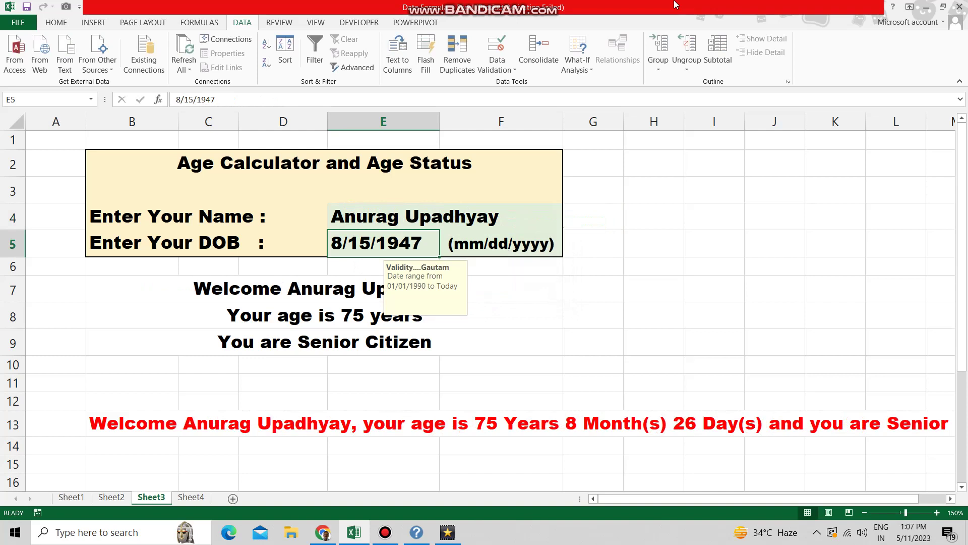
pyautogui.write('12/31/1')
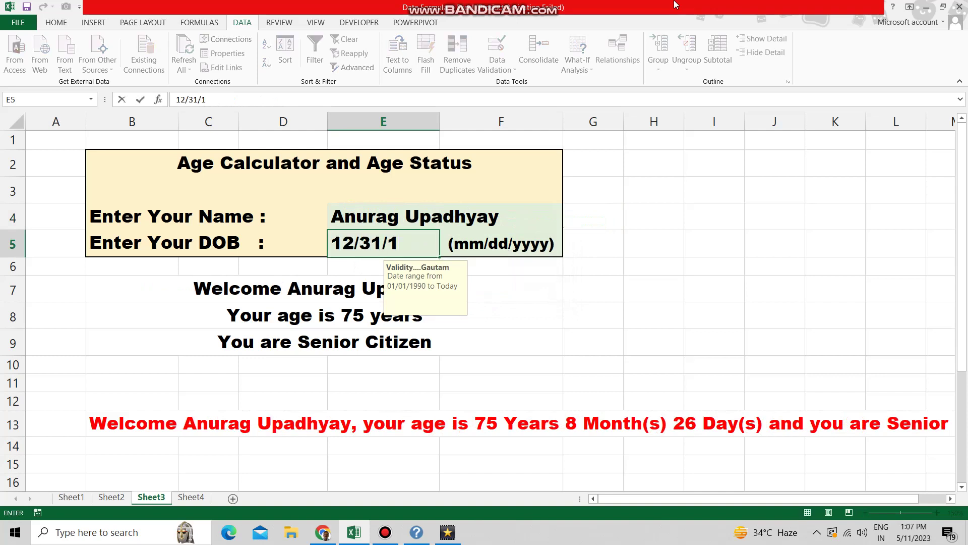
pyautogui.write('899')
# Confirm 12/31/1899 and 05/15/2023 are rejected in E5, then enter 01/26/1950.
pyautogui.press('Return')
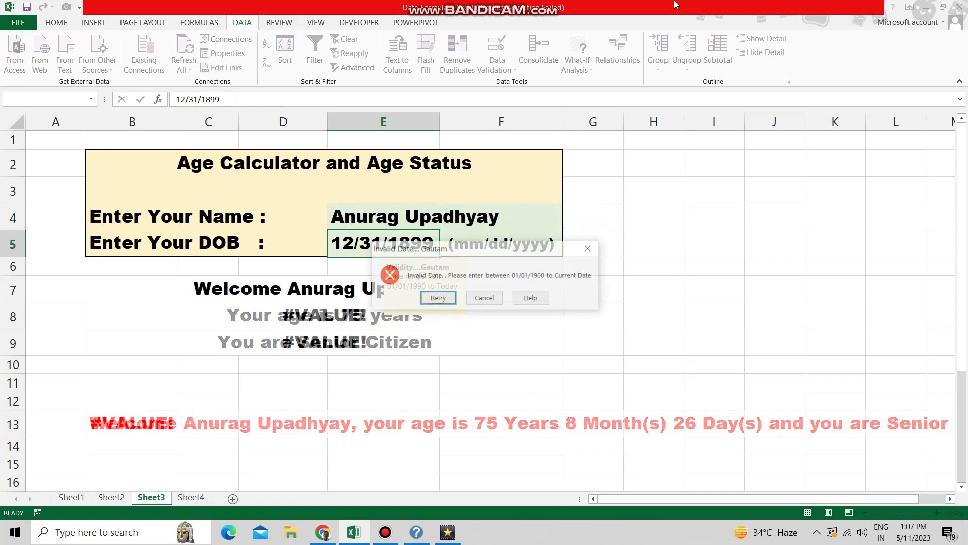
pyautogui.click(483, 298)
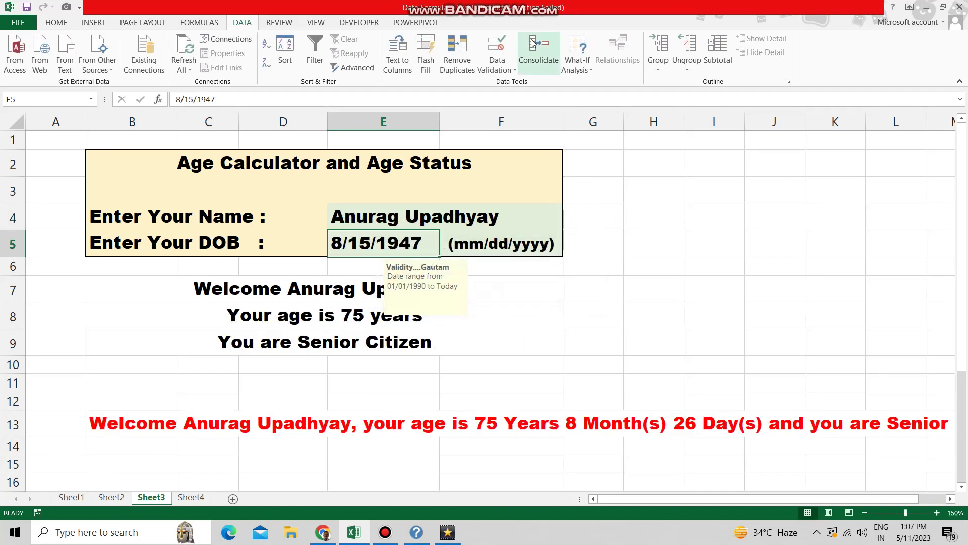
pyautogui.write('05/')
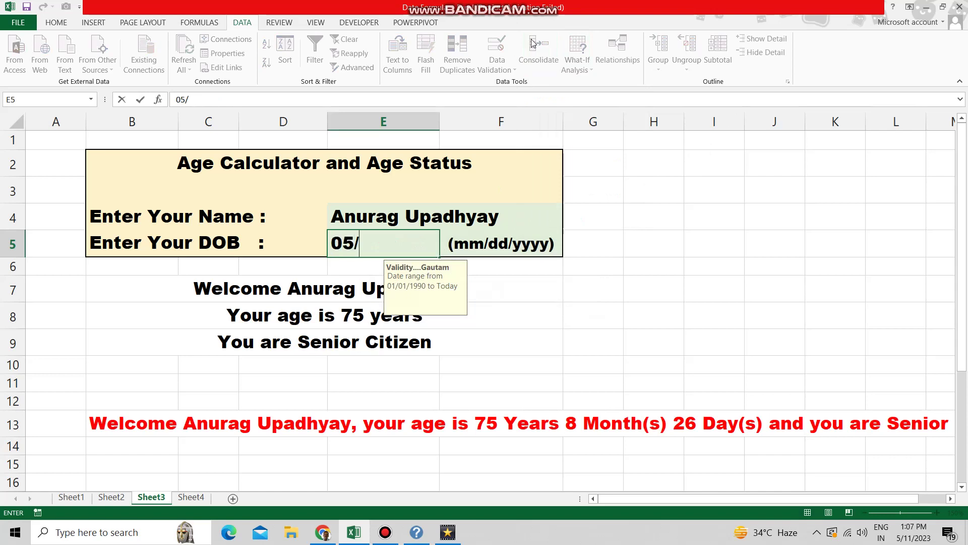
pyautogui.write('15/2023')
pyautogui.press('Return')
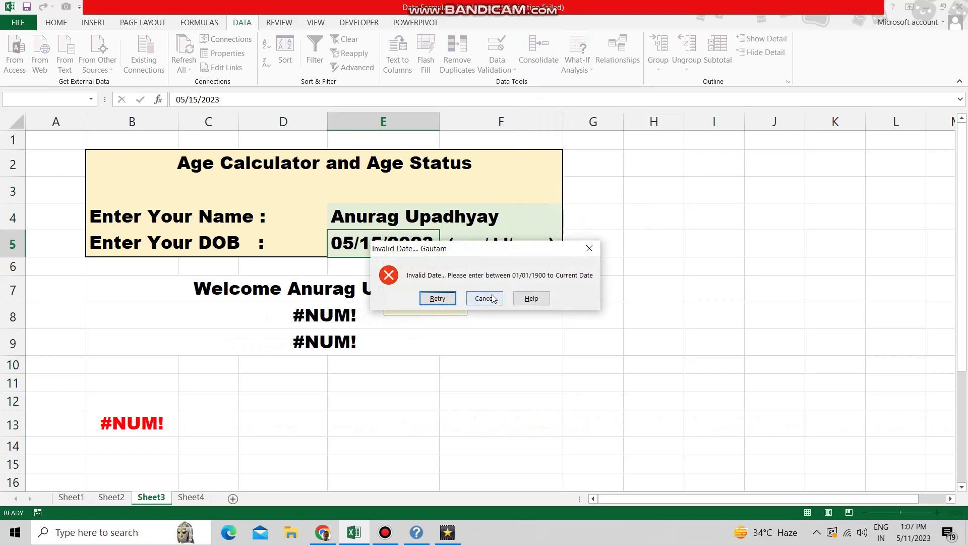
pyautogui.click(488, 299)
pyautogui.moveTo(537, 6)
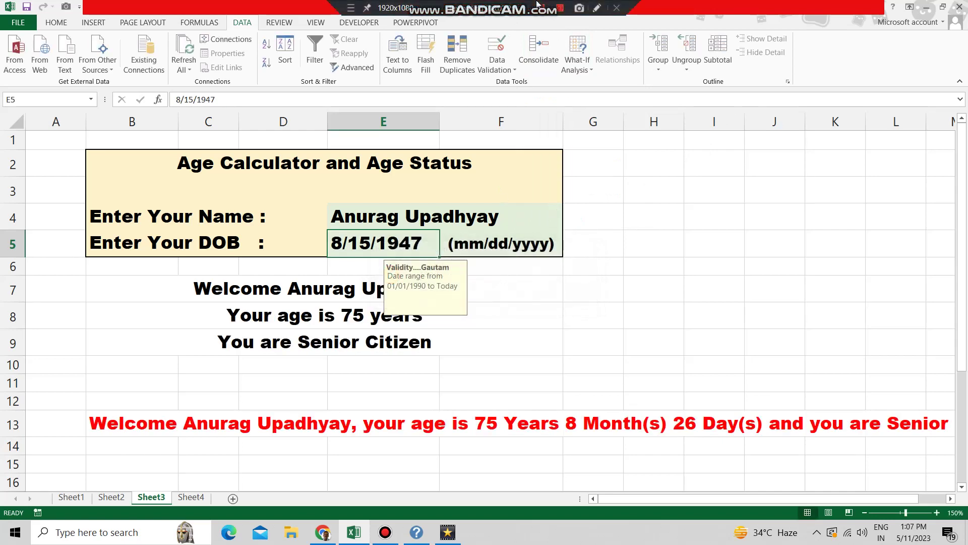
pyautogui.write('01/26/1950')
pyautogui.press('Return')
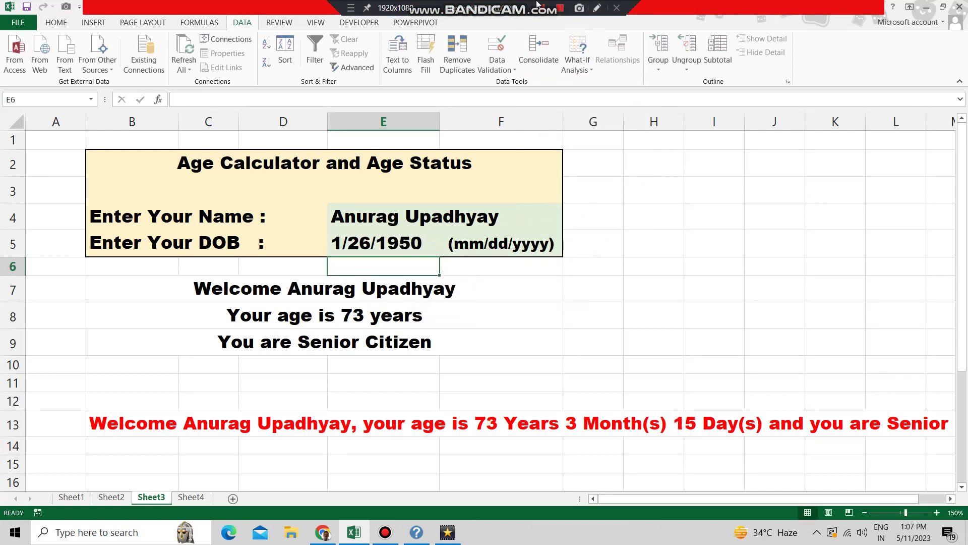